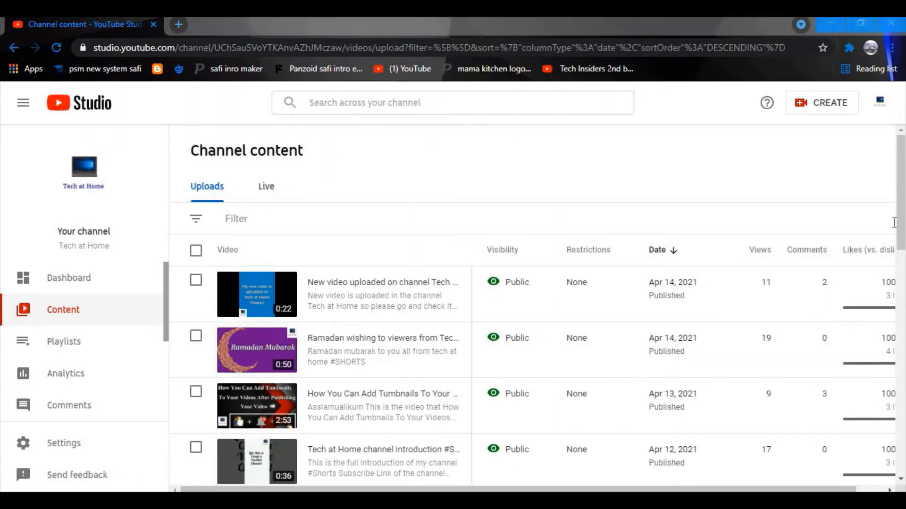
Open the details page of the Ramadan Mubarak video in Channel content.
left_click_drag(902, 210, 902, 272)
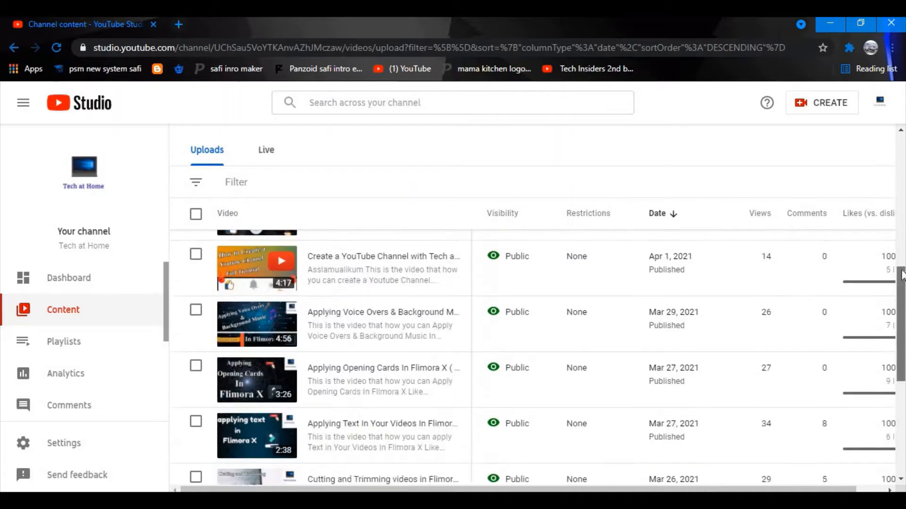
scroll(902, 275, "up", 5)
scroll(532, 330, "up", 5)
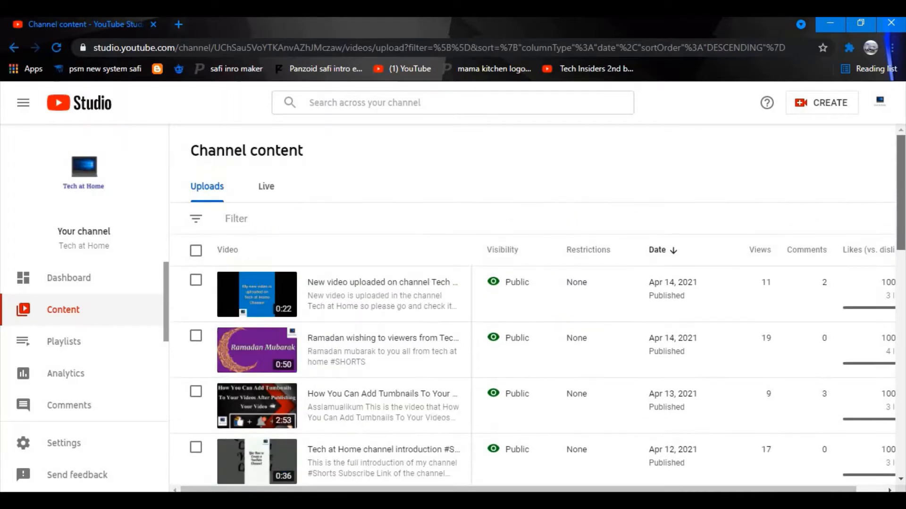
mouse_move(901, 208)
left_mouse_down()
mouse_move(900, 433)
mouse_move(891, 210)
left_mouse_up()
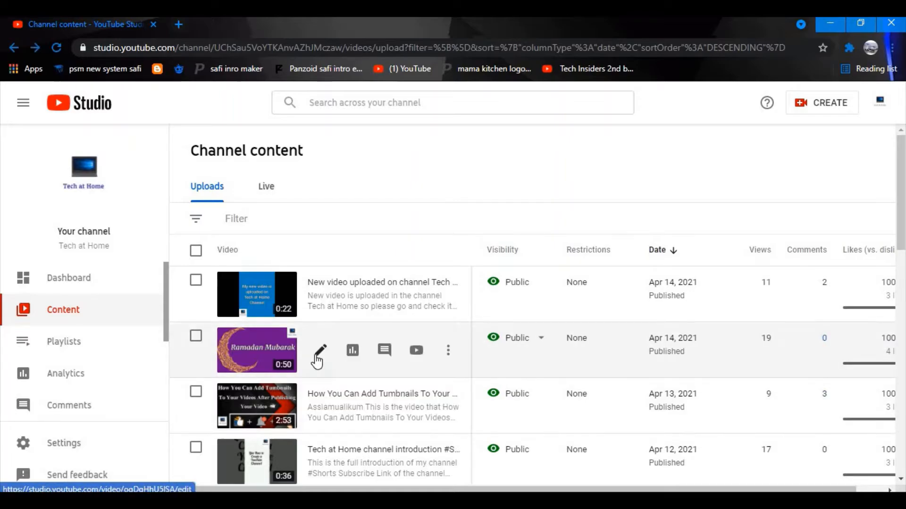
left_click(318, 354)
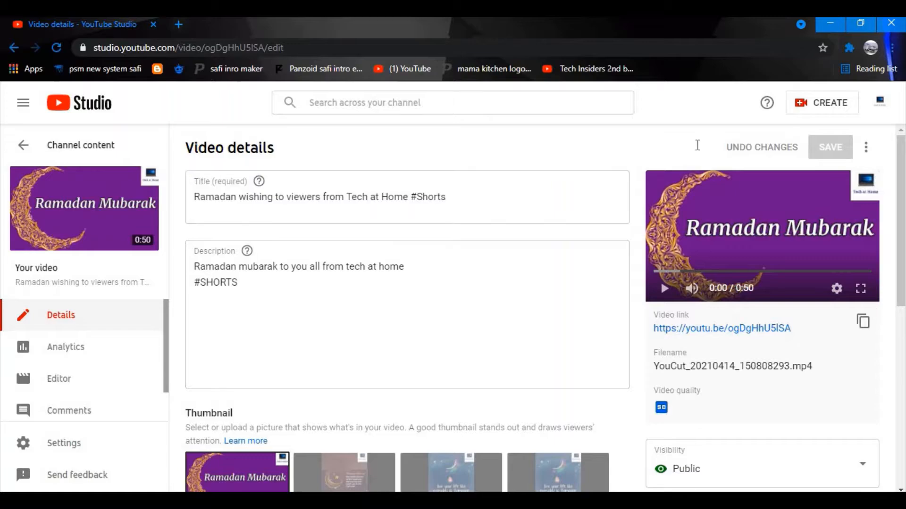
Open the End screen editor from the Ramadan video's details.
left_click_drag(900, 307, 900, 378)
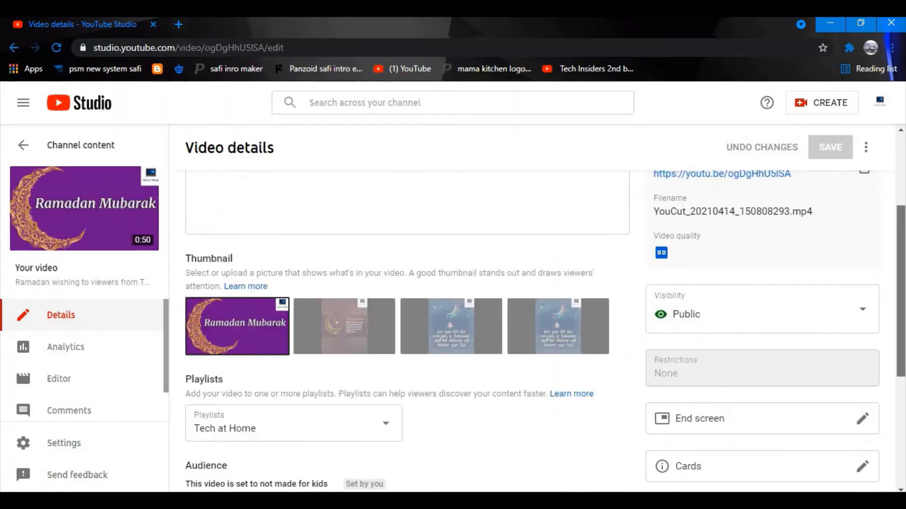
scroll(801, 378, "down", 2)
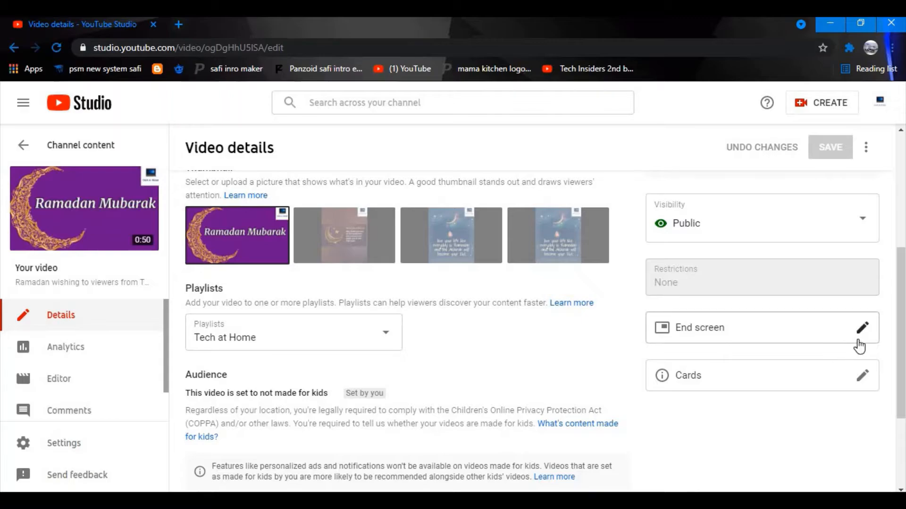
left_click(265, 253)
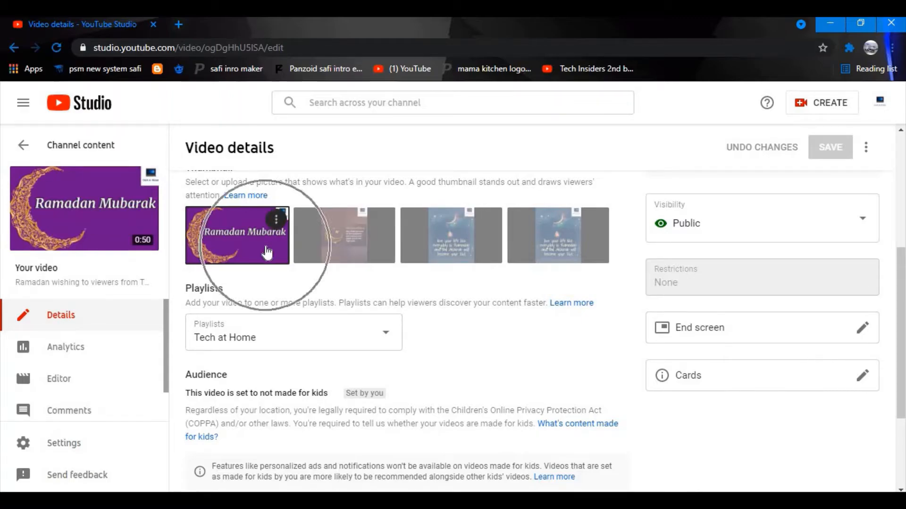
left_click(868, 333)
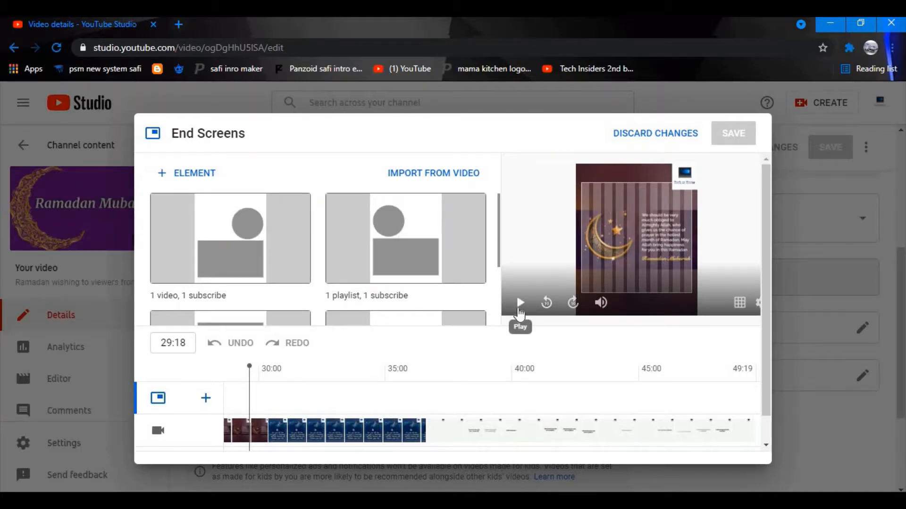
left_click(519, 313)
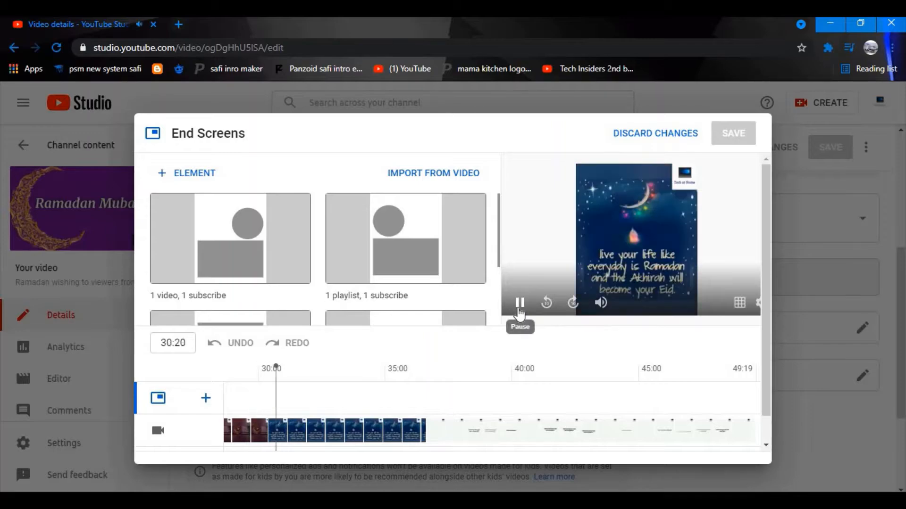
left_click(520, 313)
left_click(426, 367)
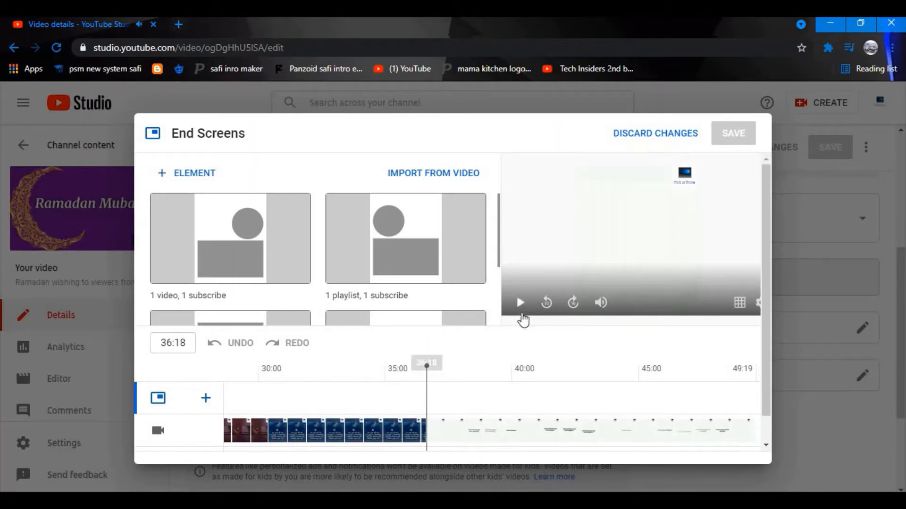
left_click(518, 313)
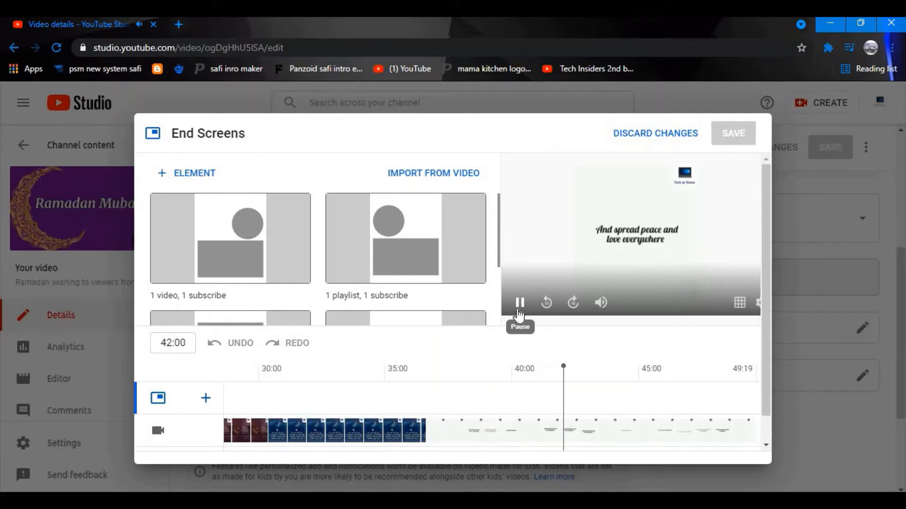
left_click(520, 304)
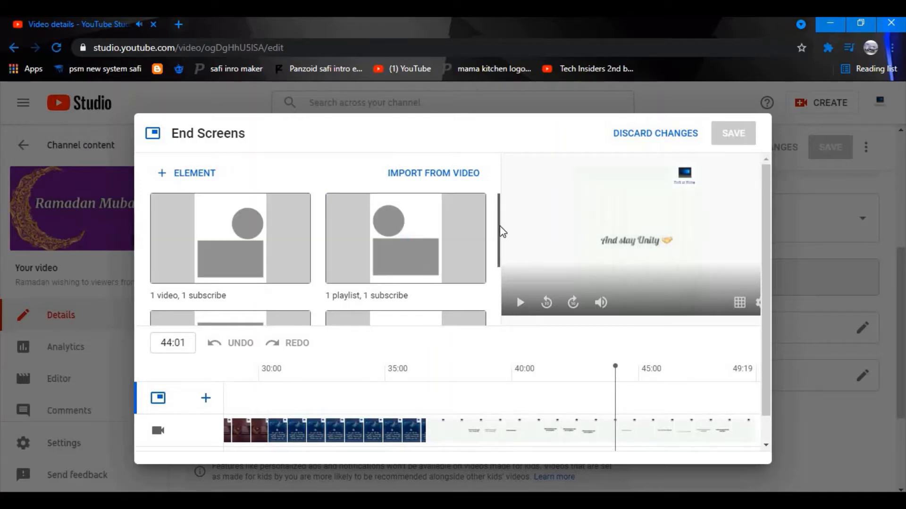
left_click_drag(501, 231, 497, 277)
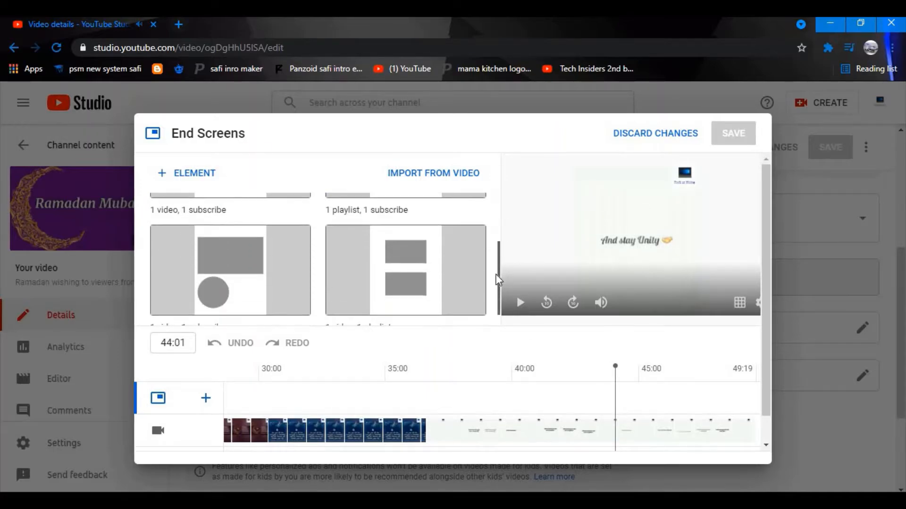
left_click(633, 377)
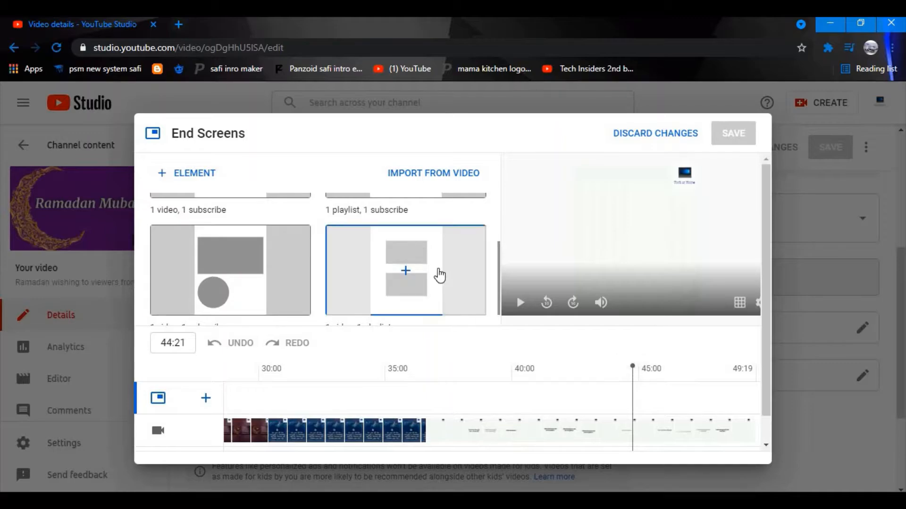
left_click_drag(496, 281, 501, 210)
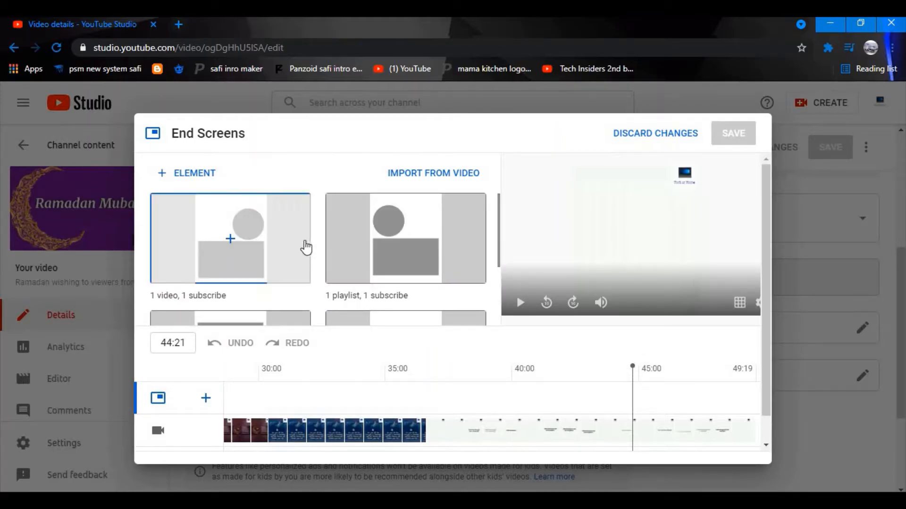
Apply the '1 video, 1 subscribe' template, put the video below the subscribe circle, and start both at 44:19.
left_click(238, 259)
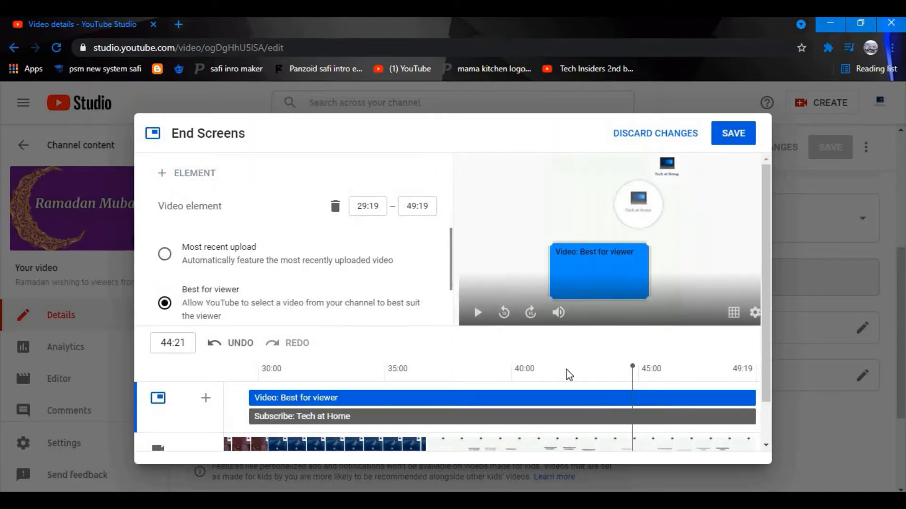
left_click_drag(580, 272, 580, 147)
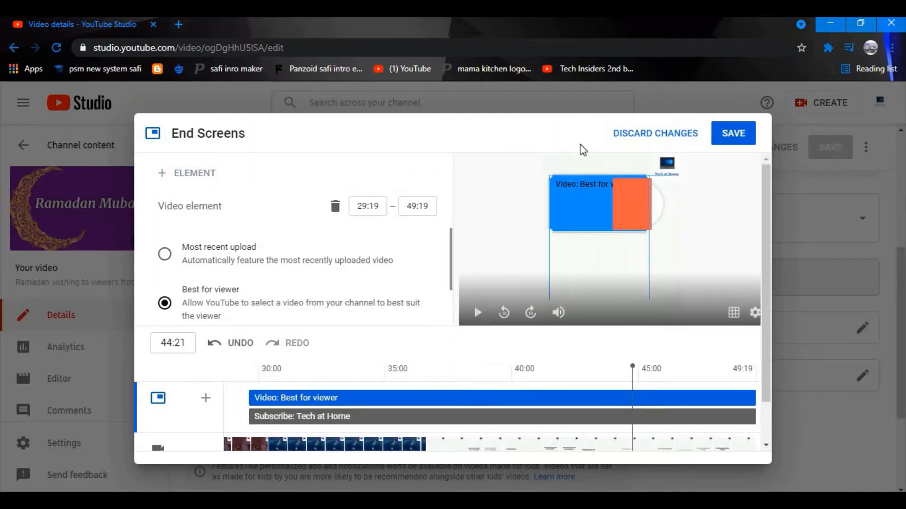
left_click_drag(599, 198, 664, 276)
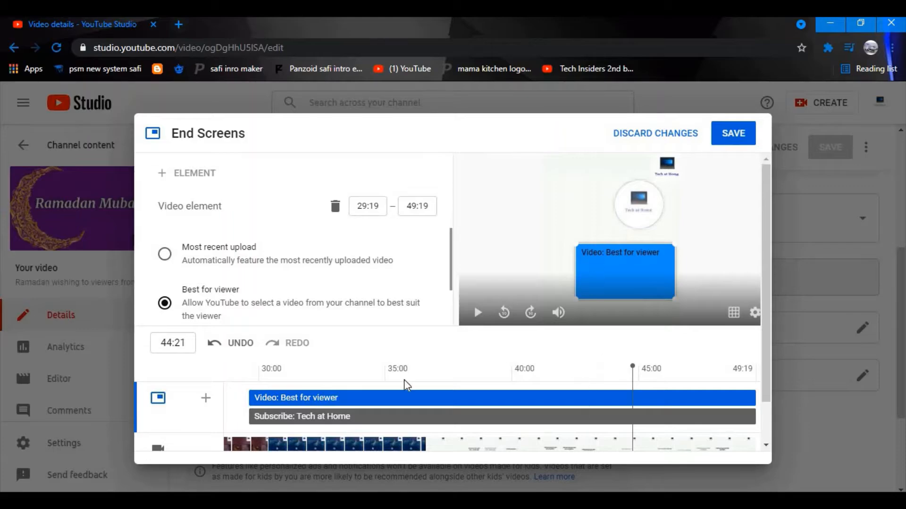
left_click_drag(249, 397, 634, 406)
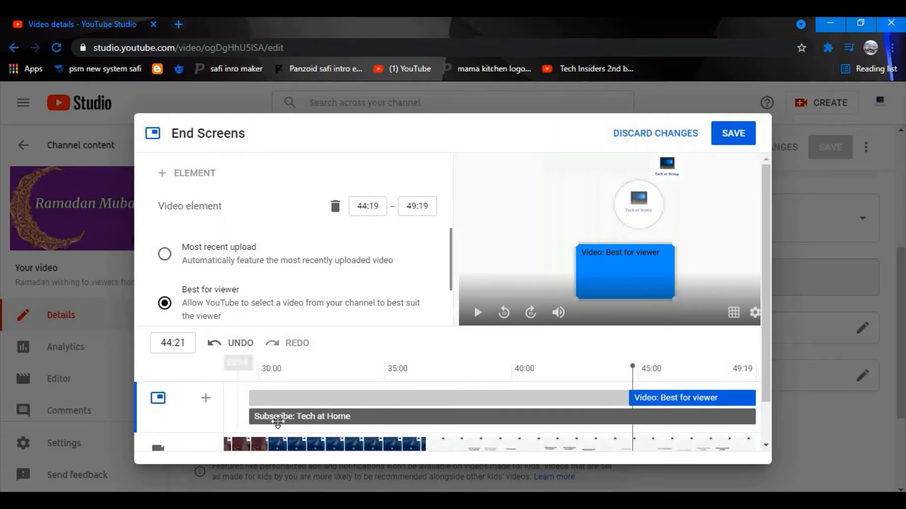
left_click_drag(249, 417, 630, 424)
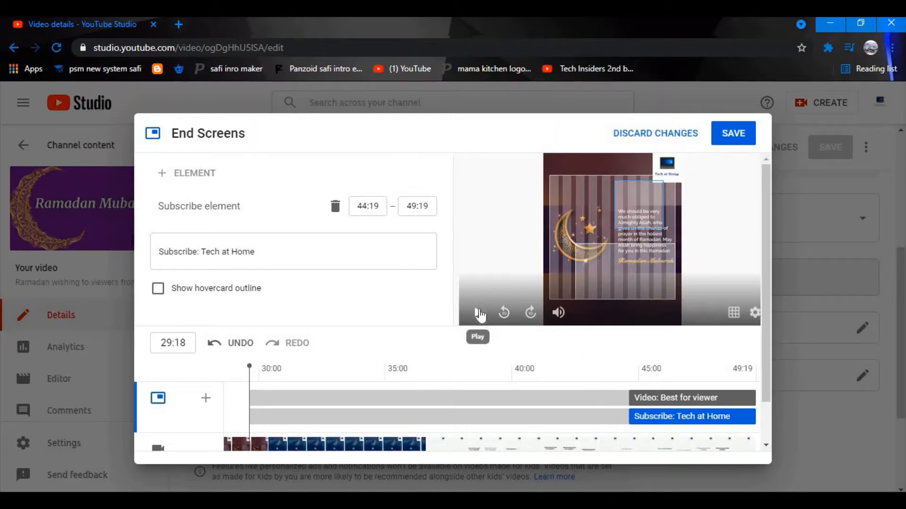
Play the end screen preview from 44:18 and pause it at 45:12.
left_click(478, 312)
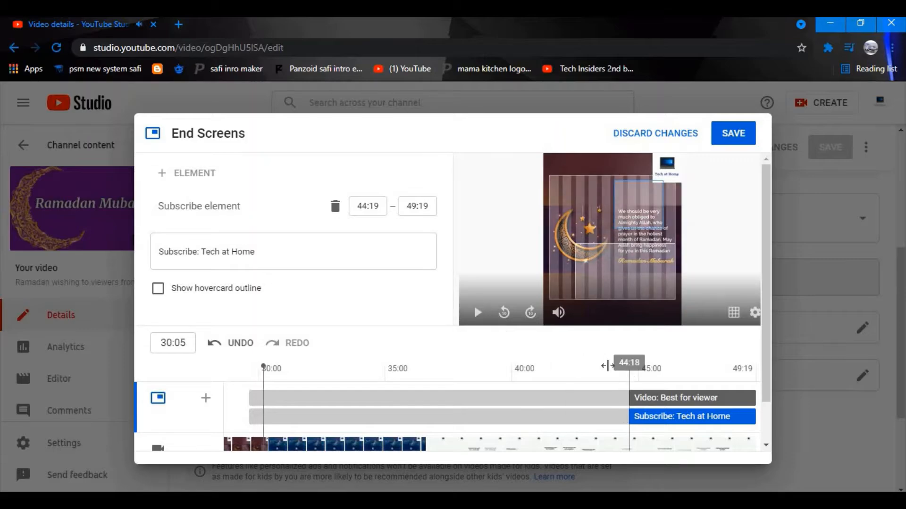
left_click(629, 368)
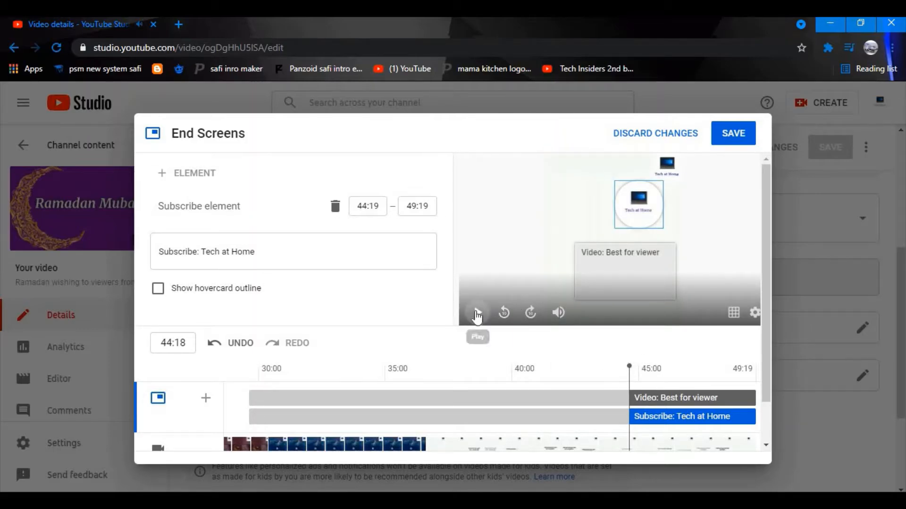
left_click(477, 312)
left_click(622, 230)
Move the subscribe circle up-left and resize and reposition the Best for viewer video element.
left_click_drag(641, 204, 570, 177)
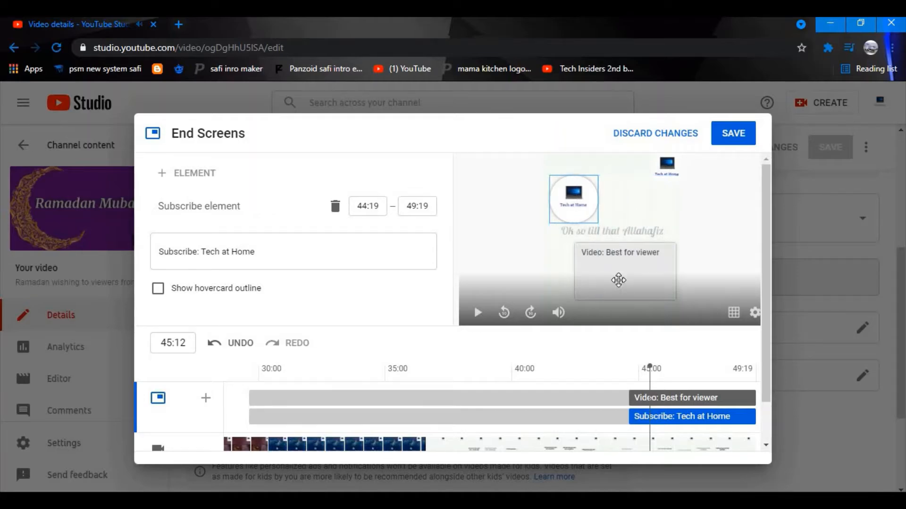
left_click(660, 252)
left_click_drag(672, 242, 553, 347)
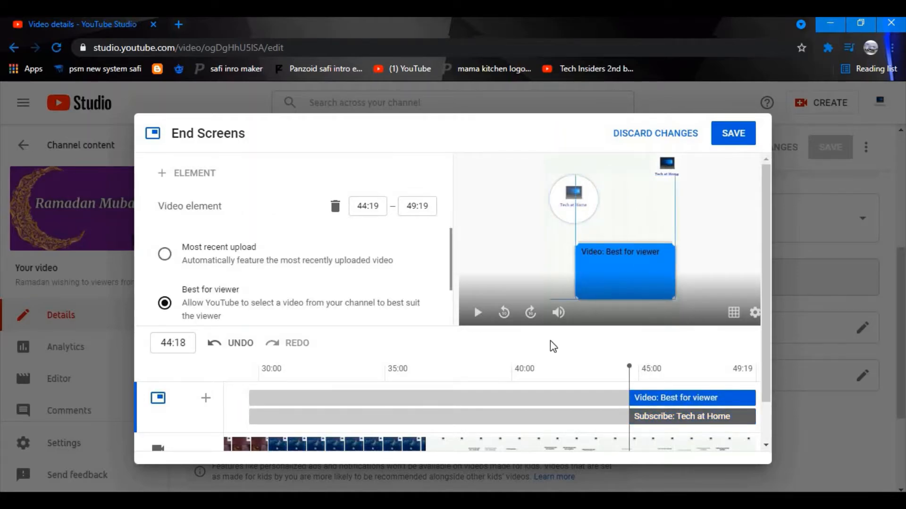
left_click_drag(672, 251, 670, 247)
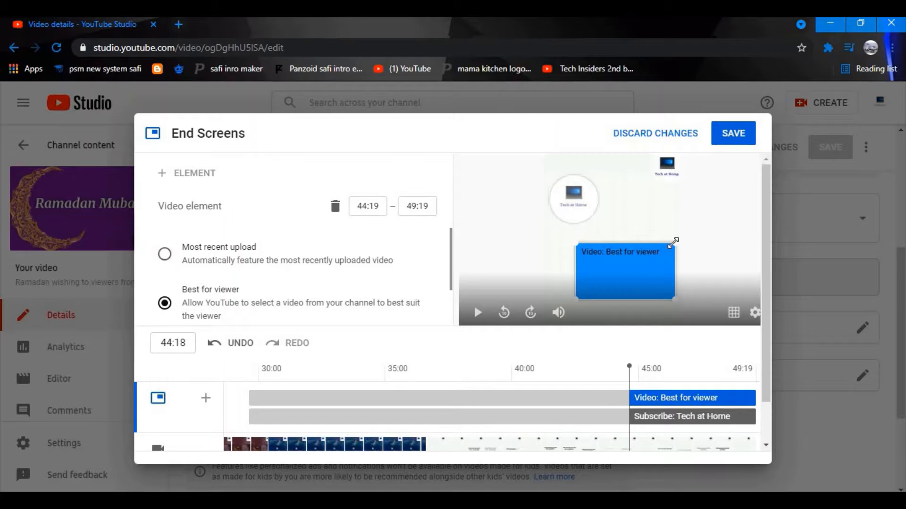
left_click_drag(573, 244, 520, 219)
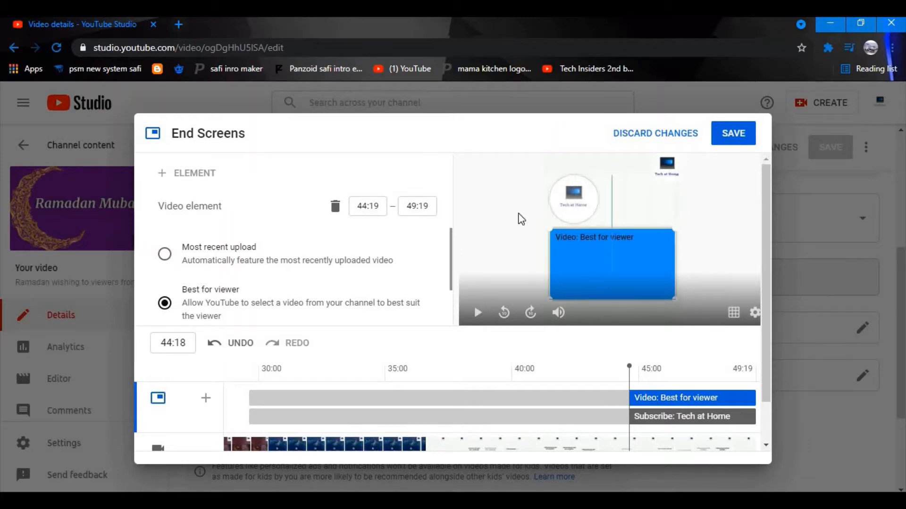
left_click_drag(564, 262, 603, 268)
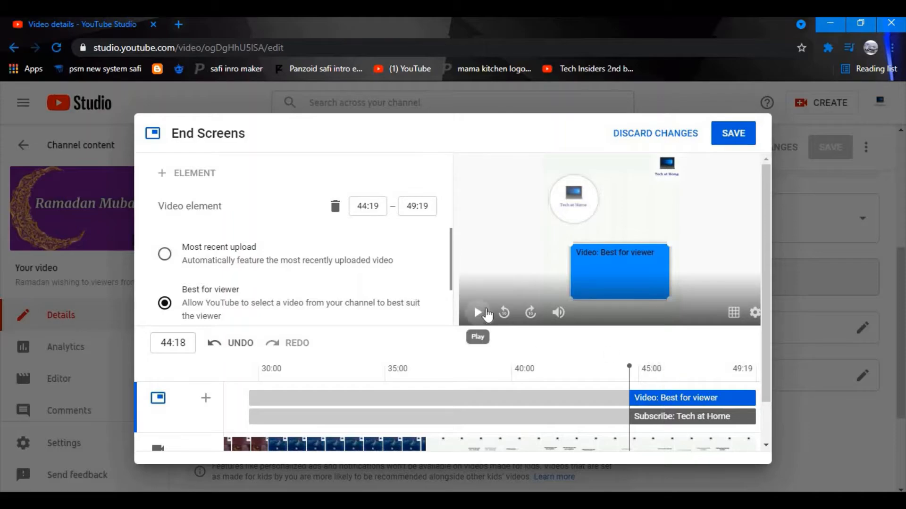
Replay the preview from 36:04 to check the adjusted end screen layout.
left_click(478, 313)
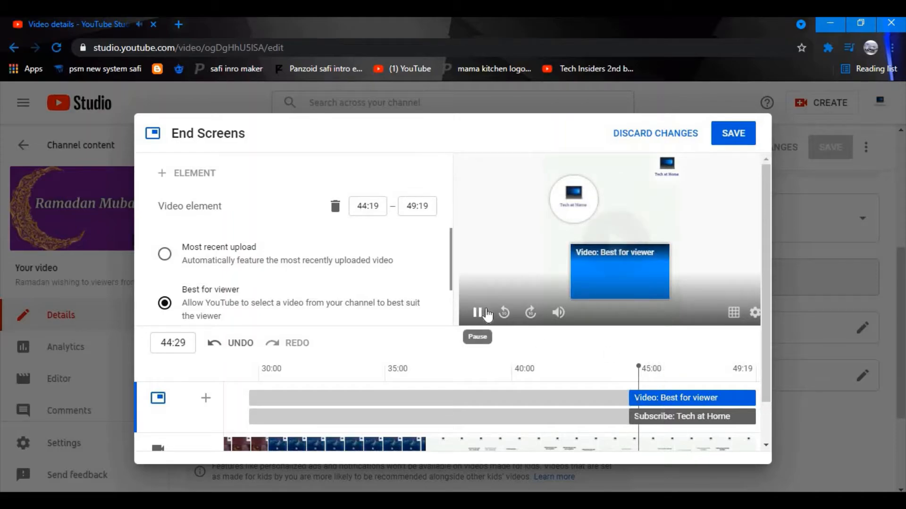
left_click(528, 266)
right_click(611, 265)
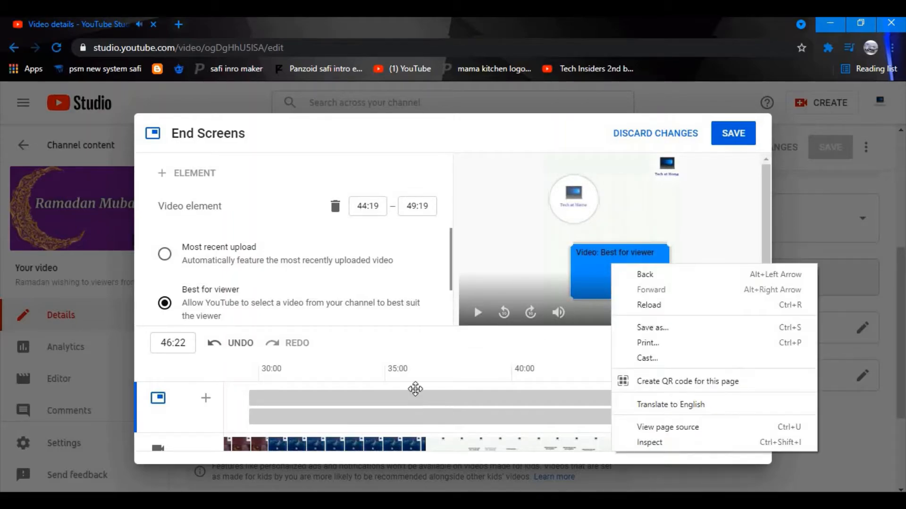
left_click(415, 389)
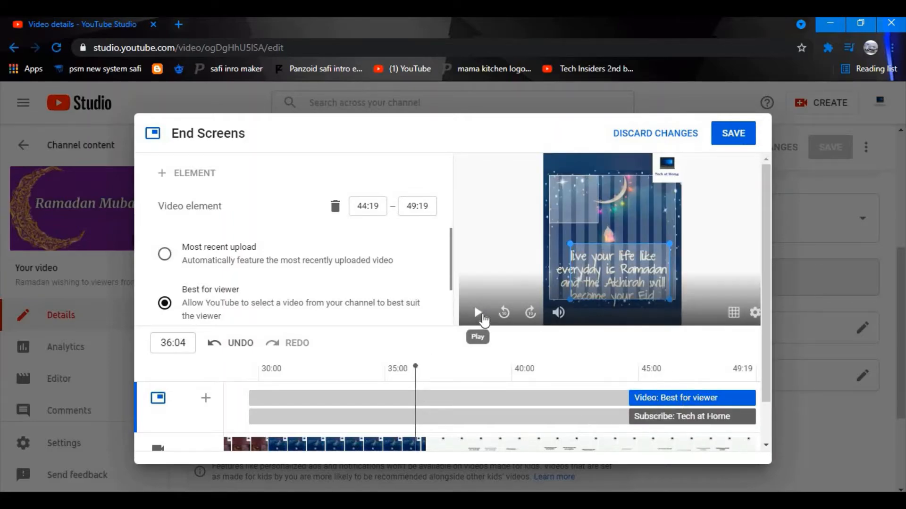
left_click(483, 316)
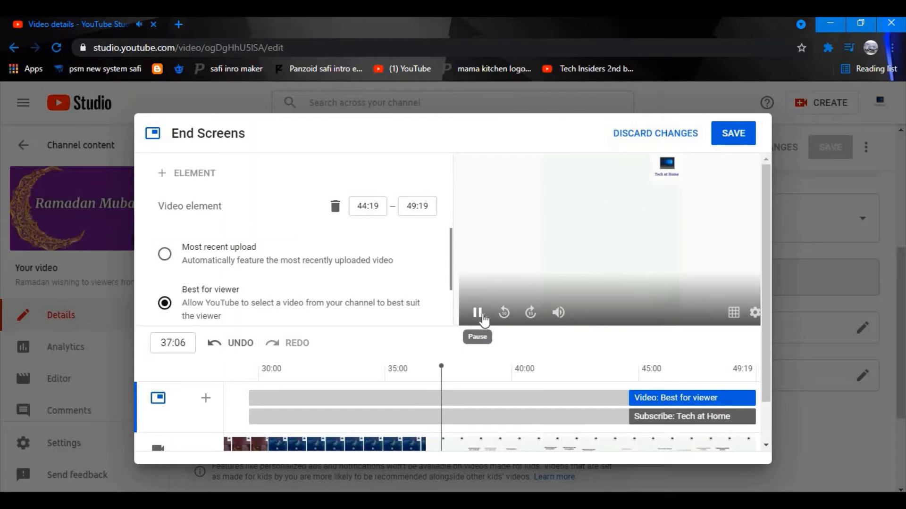
left_click(485, 319)
left_click(630, 379)
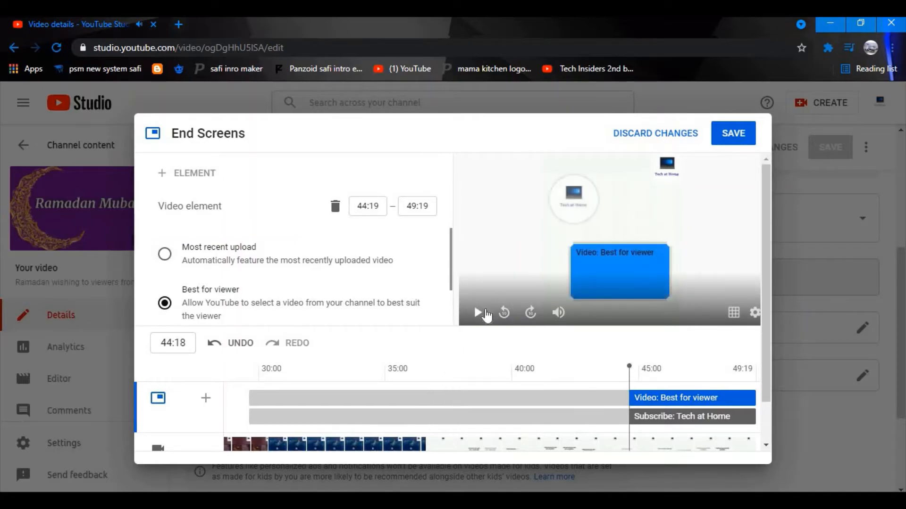
Play the end screen through to the finish, then discard the changes and return to uploads.
left_click(485, 315)
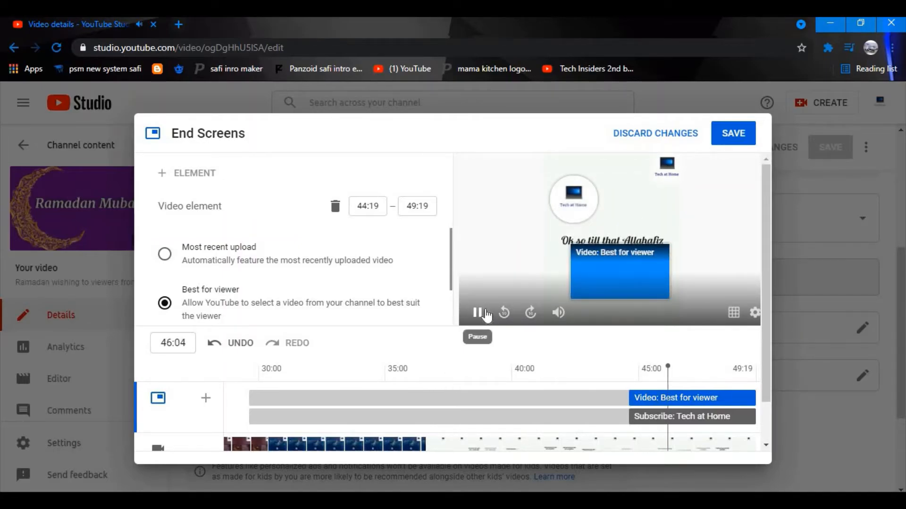
left_click(486, 315)
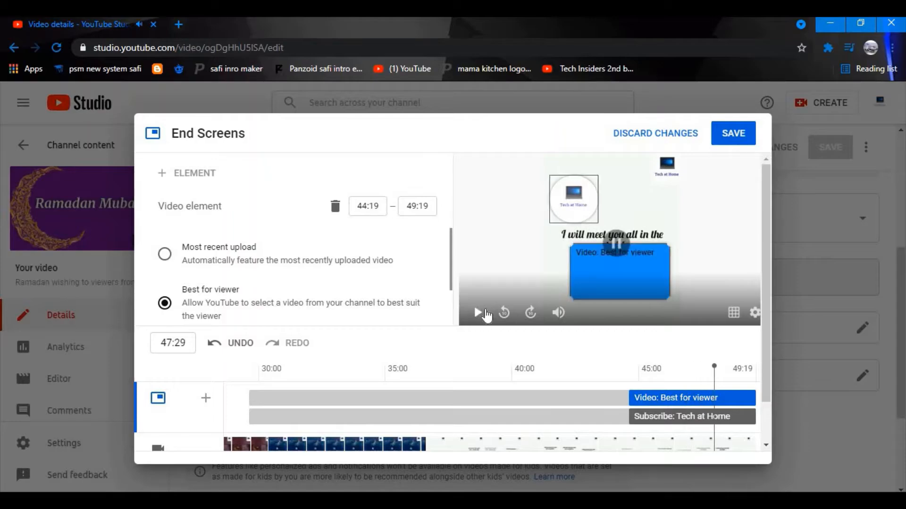
left_click(486, 315)
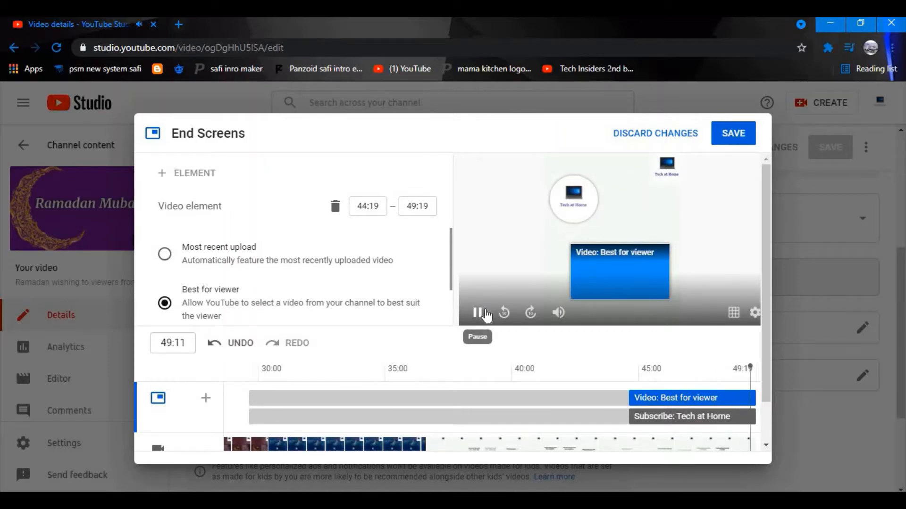
left_click(485, 315)
left_click(485, 315)
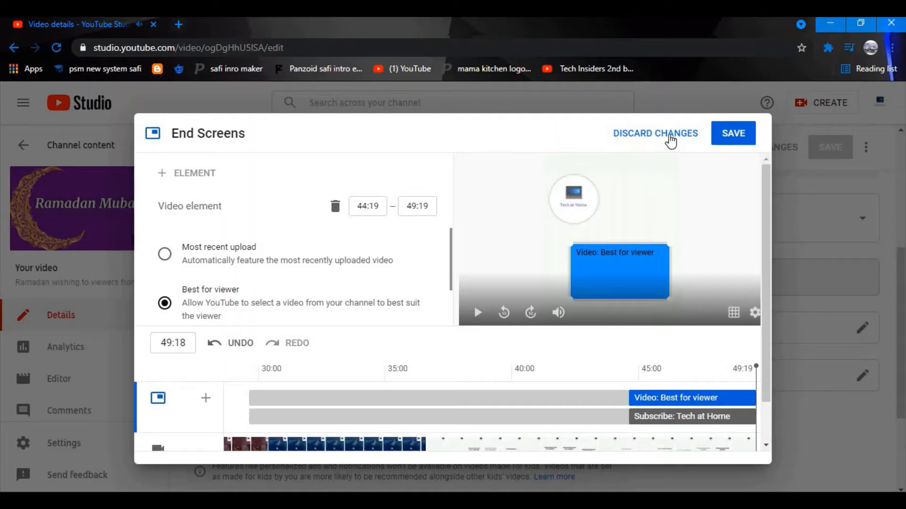
left_click(670, 136)
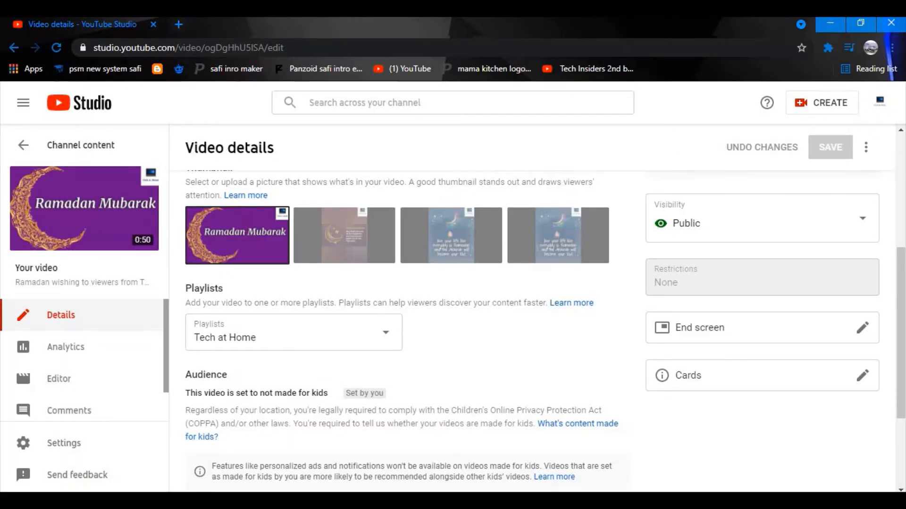
left_click(14, 48)
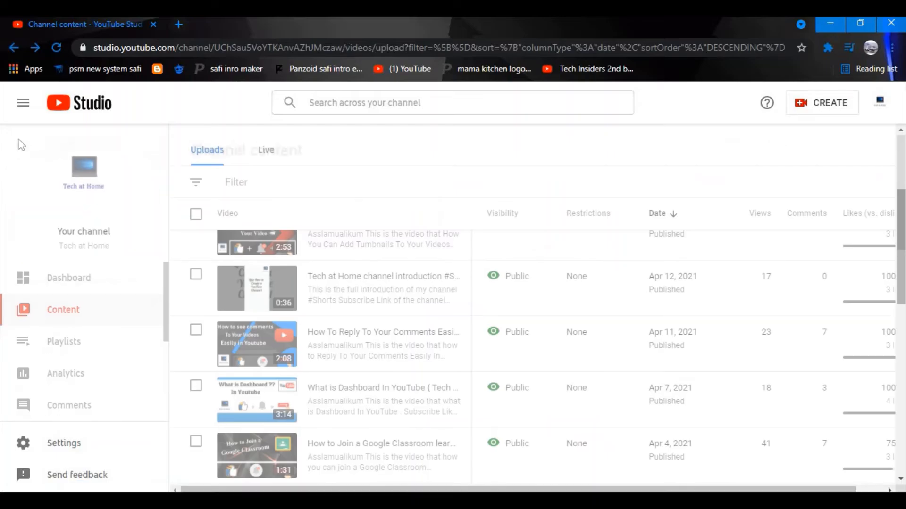
Open the Apr 11 'How To Reply To Your Comments' video's details and its End screen editor.
scroll(330, 363, "down", 1)
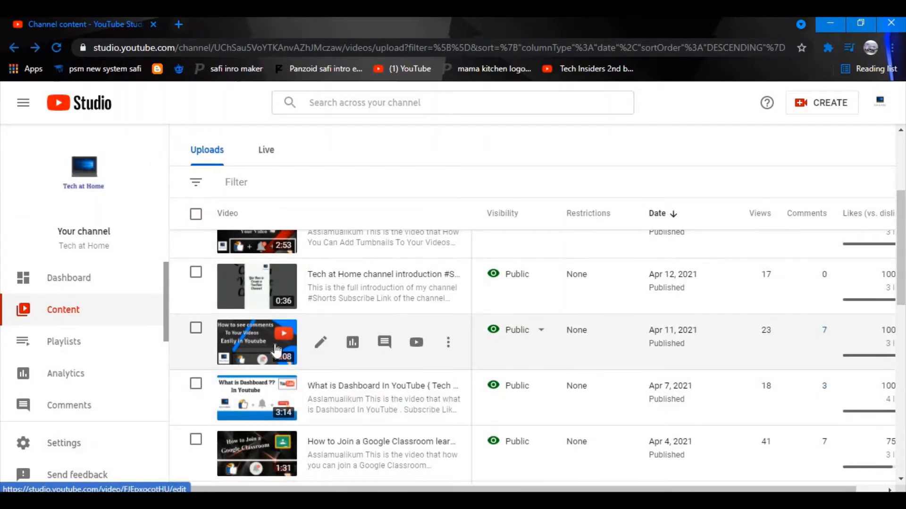
left_click(321, 342)
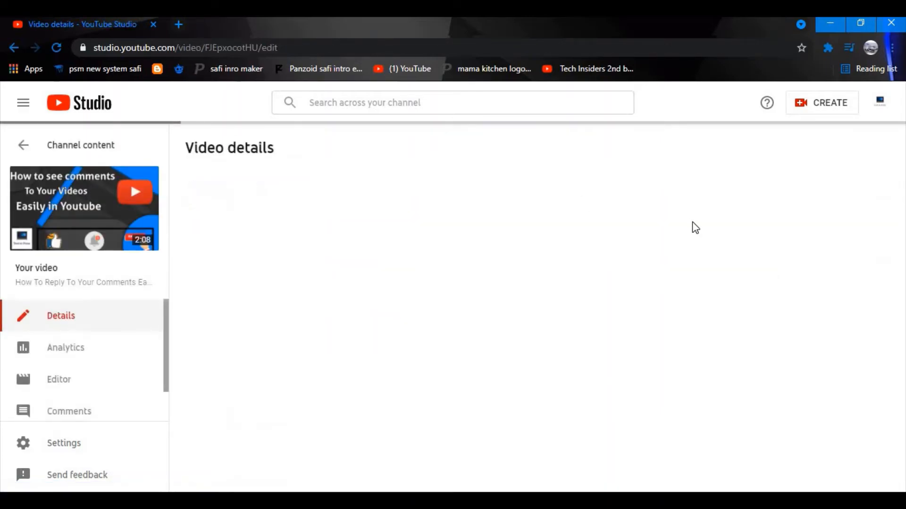
scroll(904, 208, "down", 4)
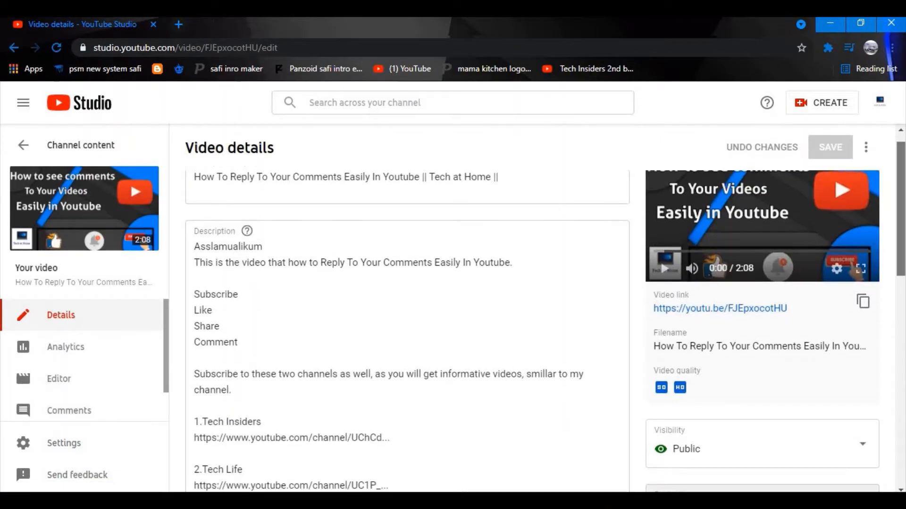
scroll(900, 278, "down", 1)
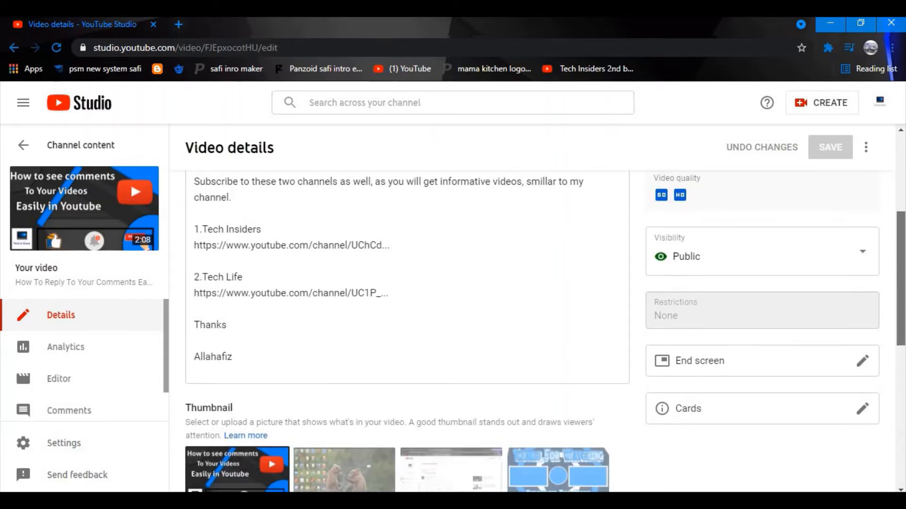
scroll(890, 303, "down", 1)
left_click(802, 306)
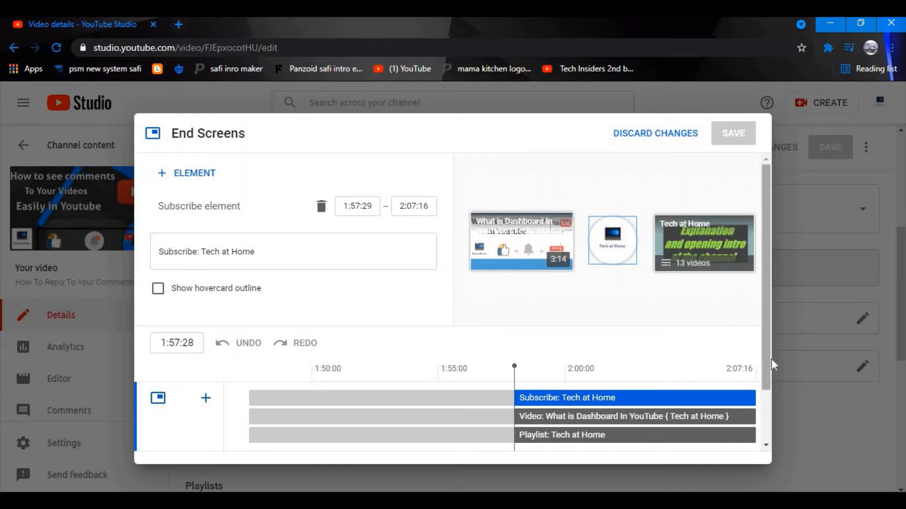
Delete the existing Subscribe and Video elements and dismiss the channel chooser.
scroll(755, 360, "down", 1)
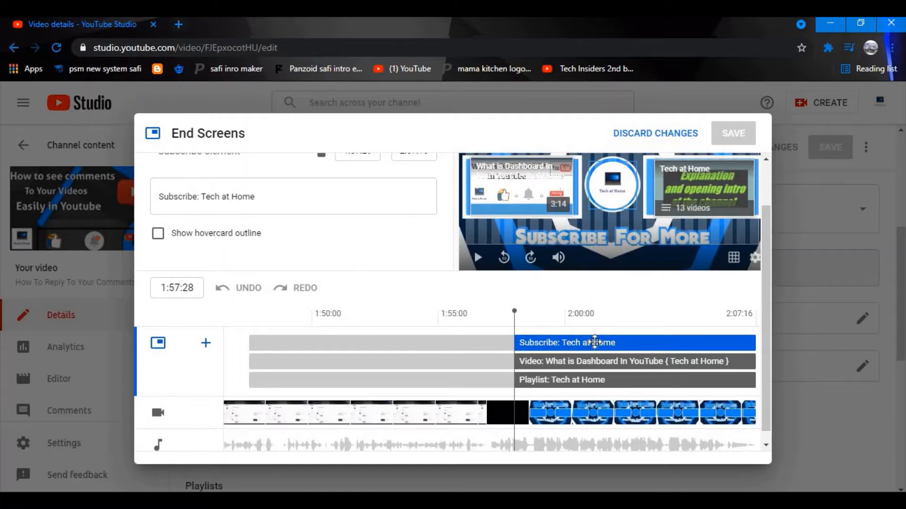
key("Delete")
key("Delete")
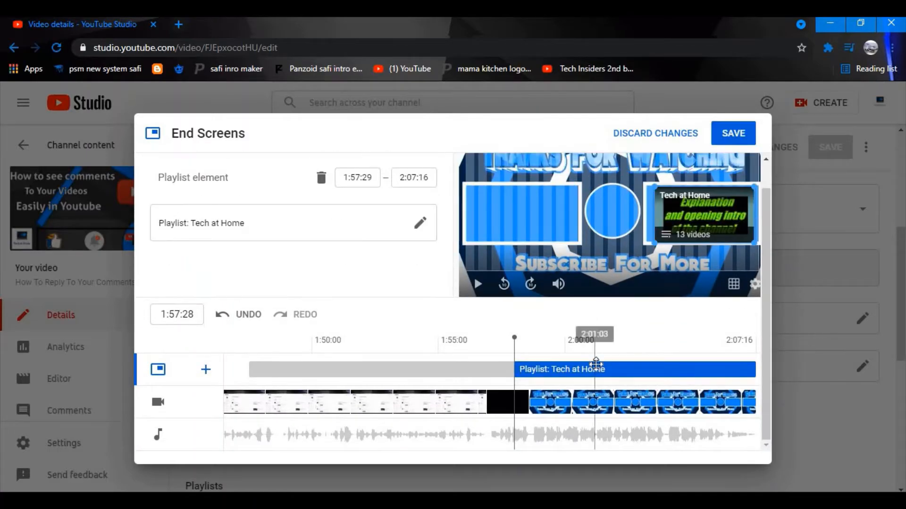
key("Delete")
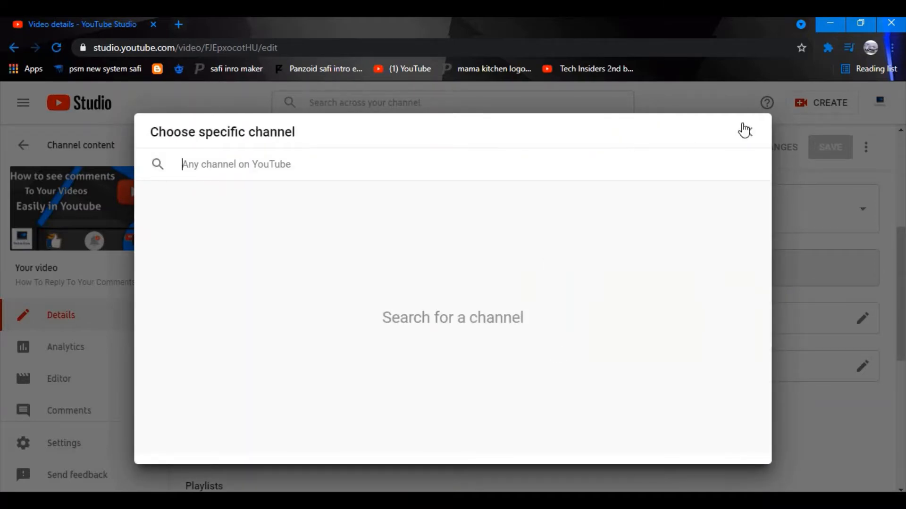
left_click(744, 131)
Preview from 1:56:00 and align the playlist element's start with the others at 1:57:26.
left_click(463, 352)
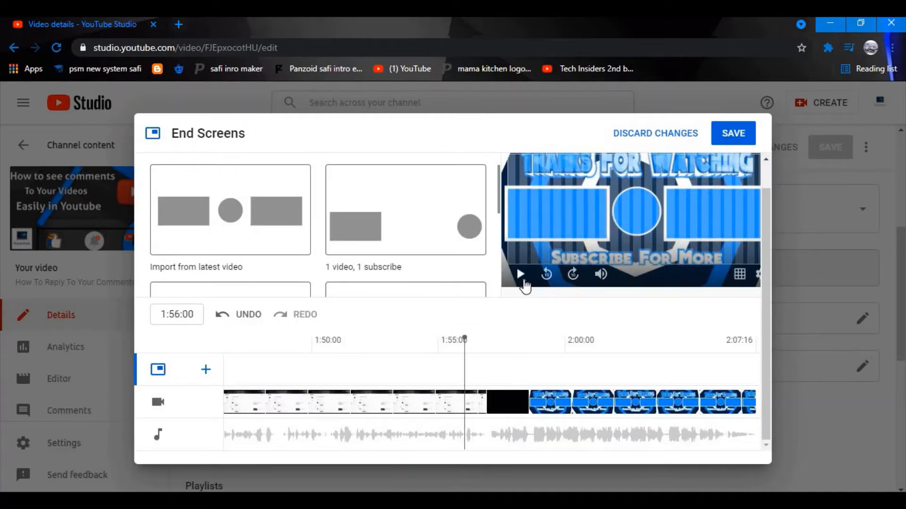
left_click(522, 277)
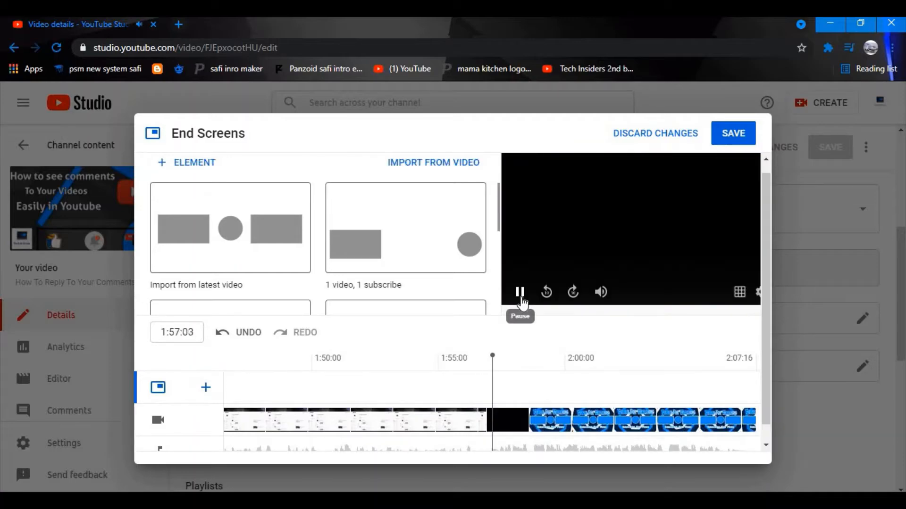
left_click(520, 296)
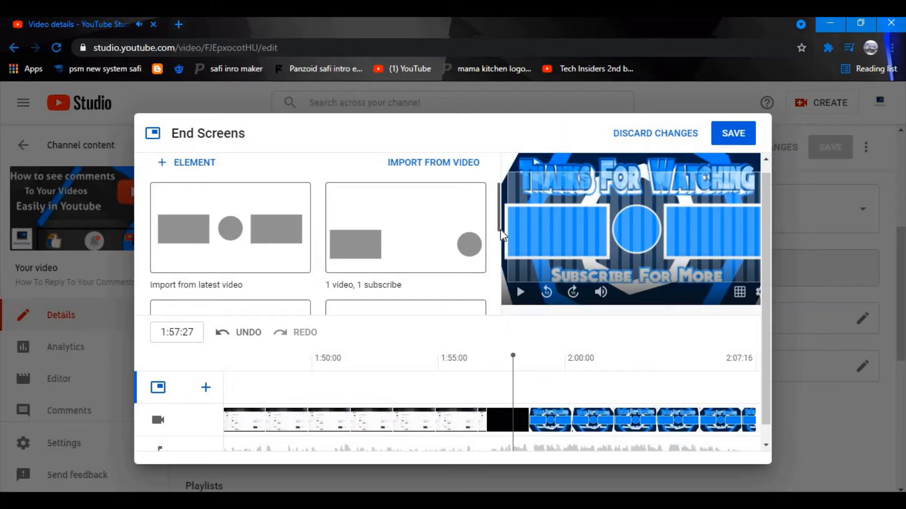
left_click_drag(501, 229, 494, 177)
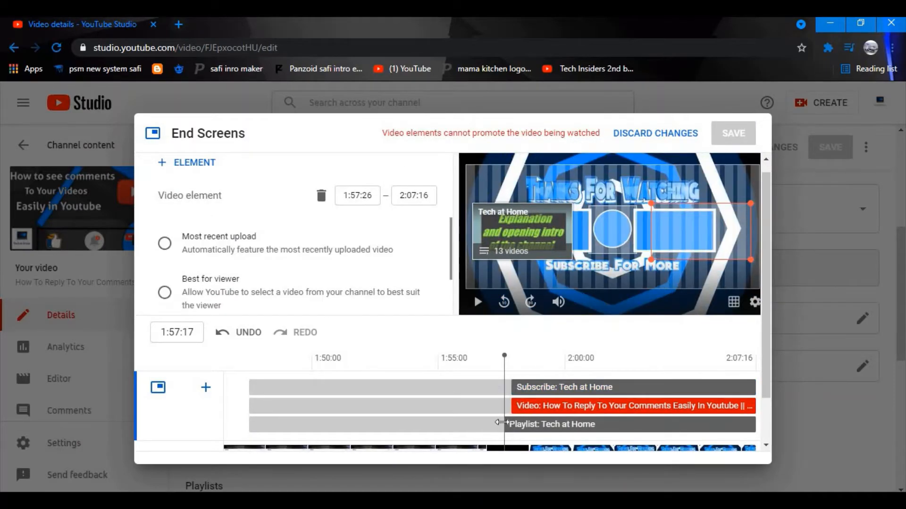
left_click_drag(500, 423, 507, 424)
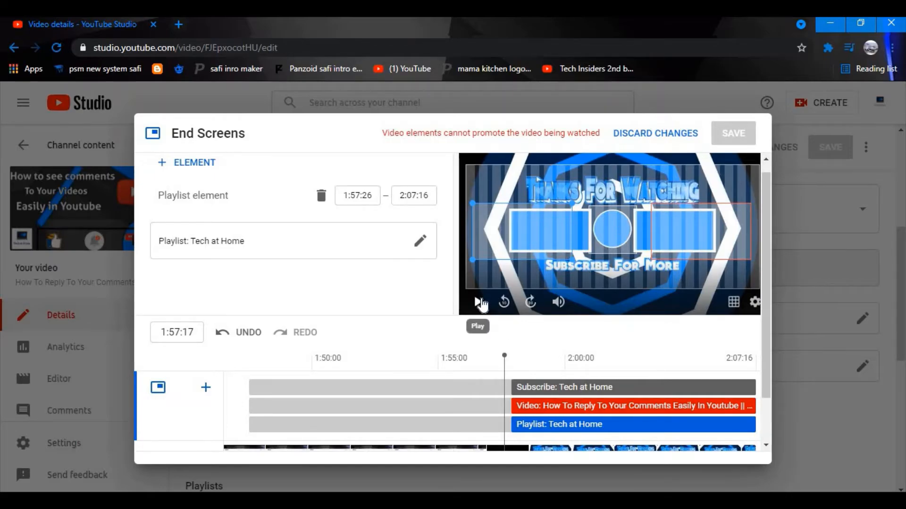
left_click(479, 302)
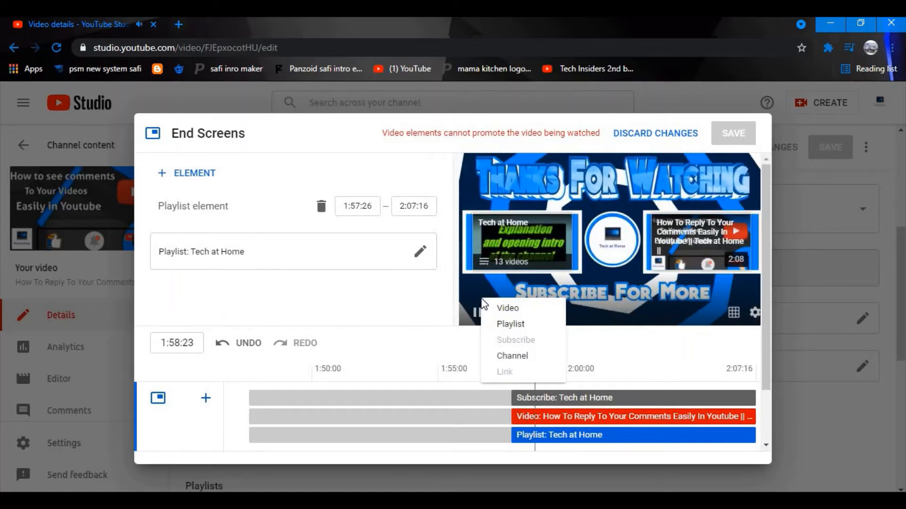
Pause the preview at 2:00:23, select the video element, and open its specific-video picker.
left_click(477, 313)
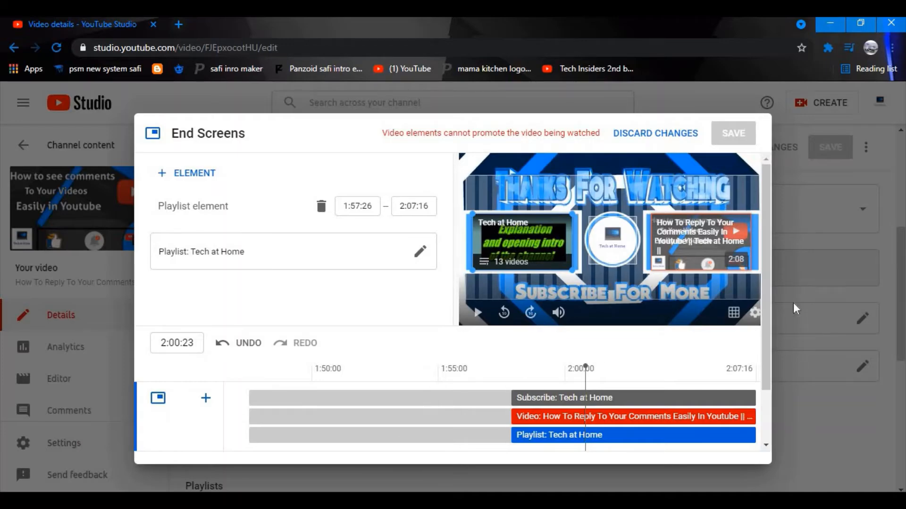
left_click_drag(765, 326, 767, 346)
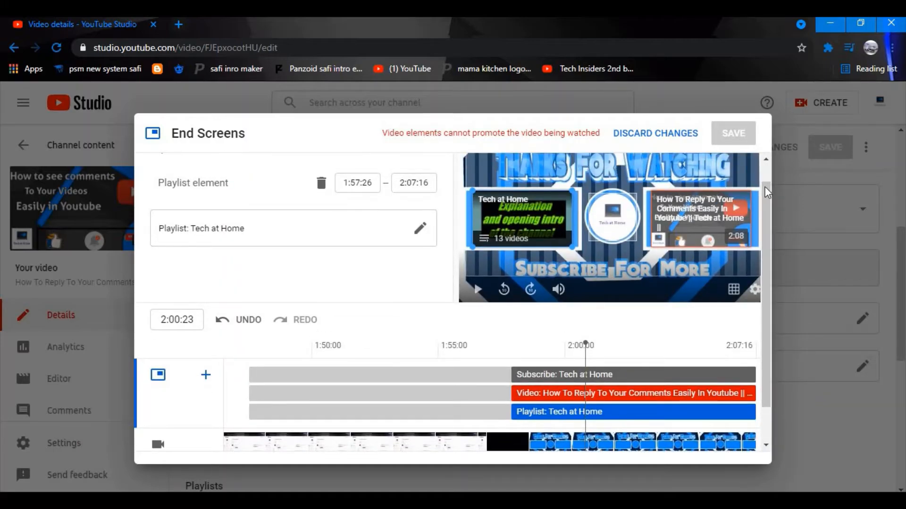
right_click(688, 243)
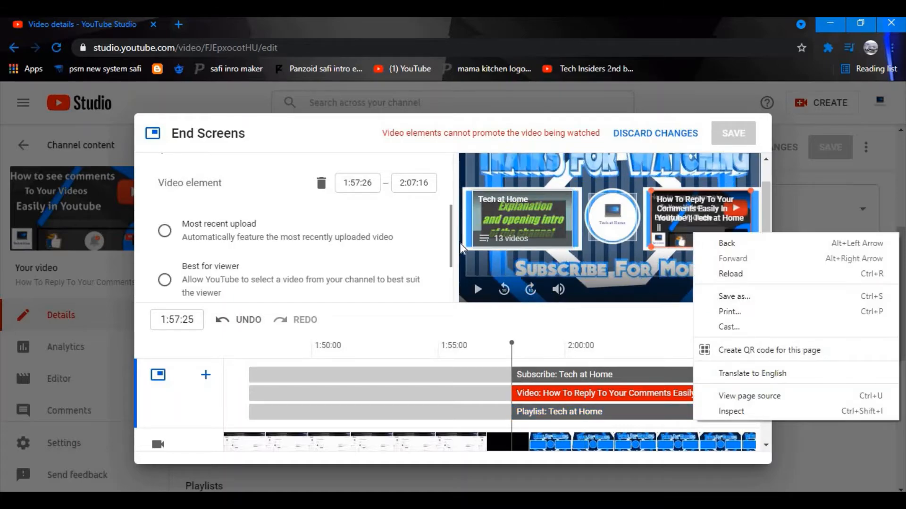
left_click(446, 245)
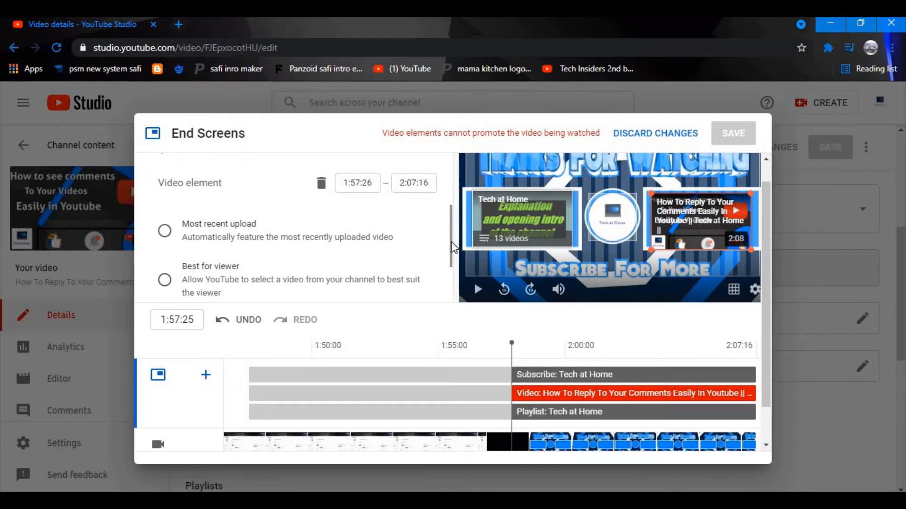
scroll(226, 265, "down", 2)
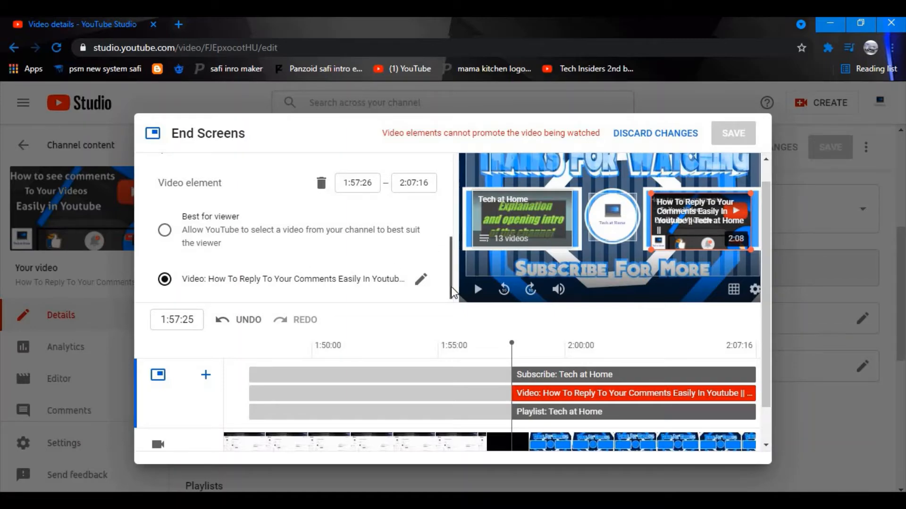
left_click_drag(452, 292, 456, 269)
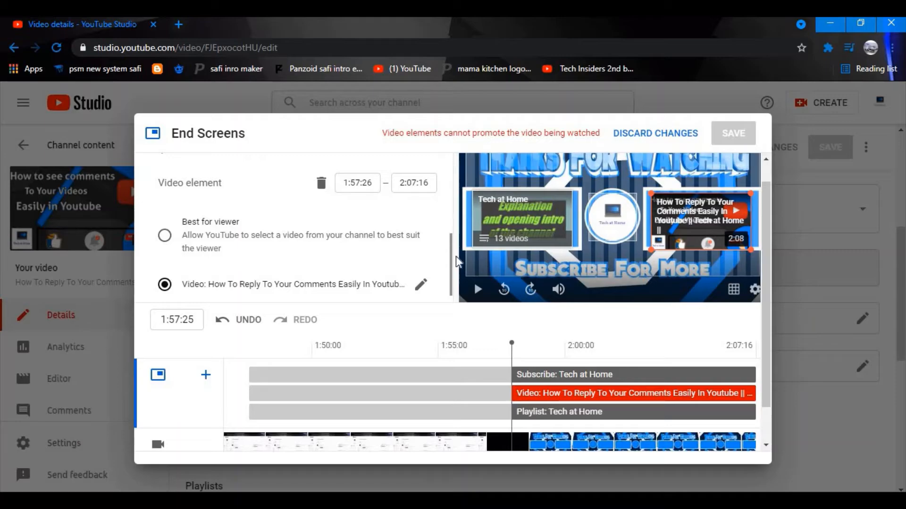
left_click(421, 286)
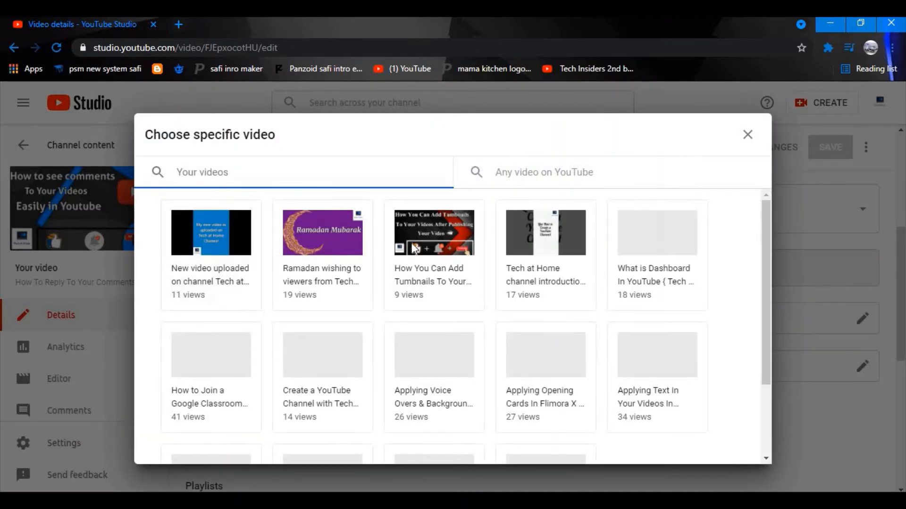
Make the video element feature 'New video uploaded on channel Tech at Home #Shorts'.
left_click(748, 134)
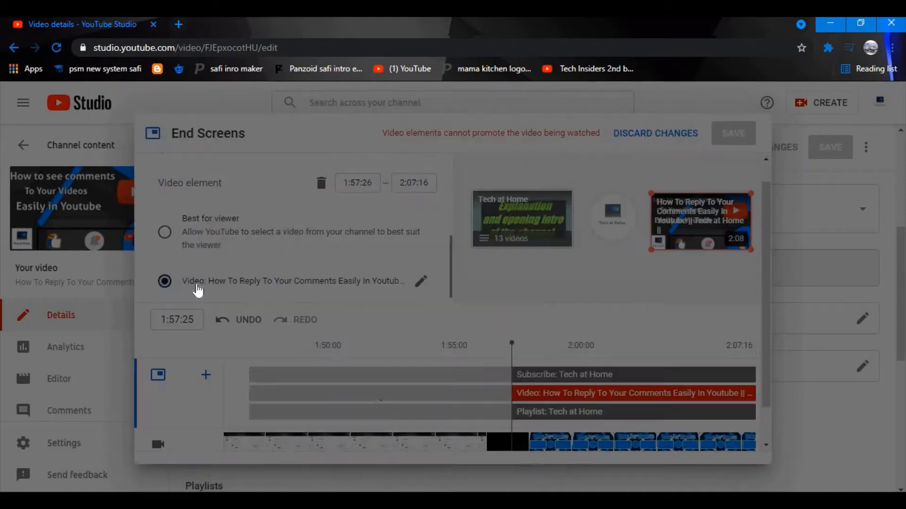
left_click(162, 221)
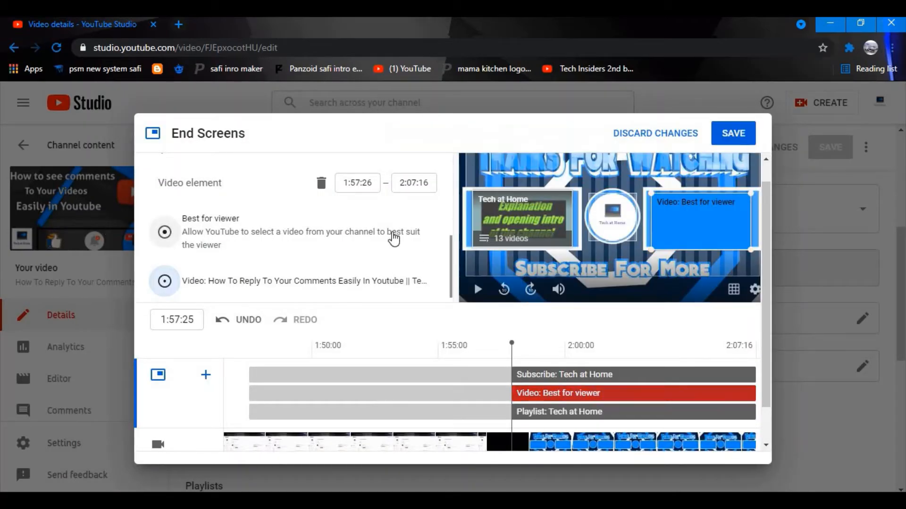
left_click_drag(454, 274, 454, 245)
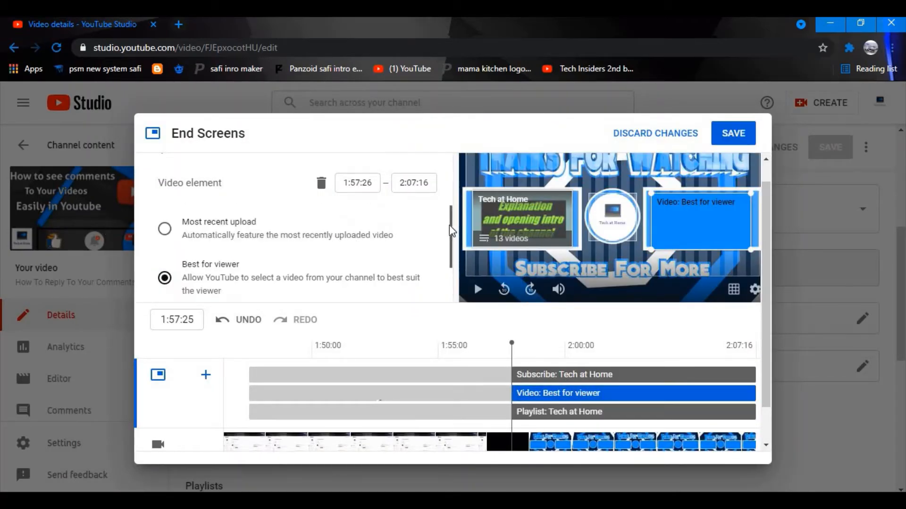
left_click(171, 230)
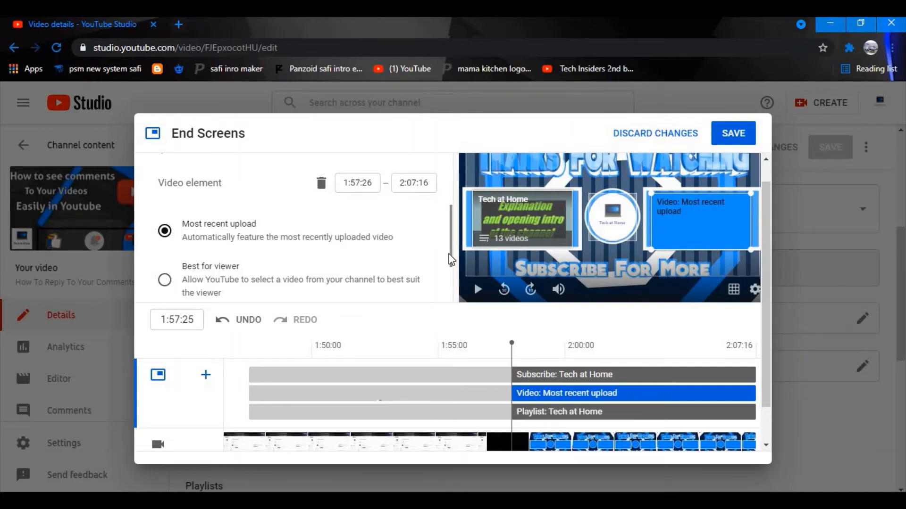
left_click_drag(450, 263, 452, 303)
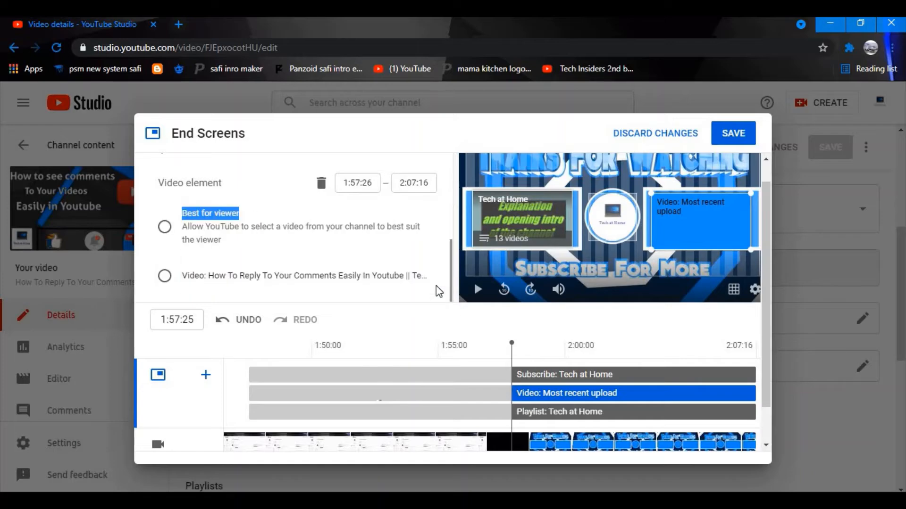
left_click(424, 282)
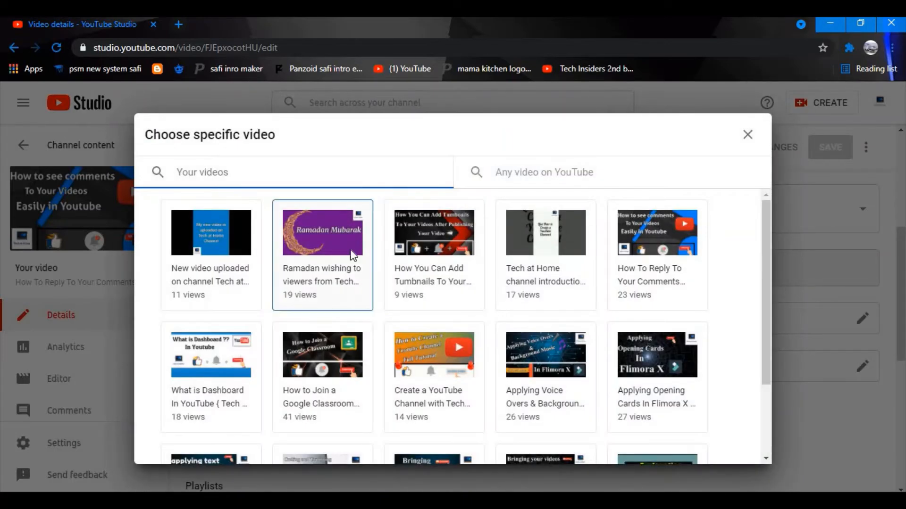
left_click(208, 238)
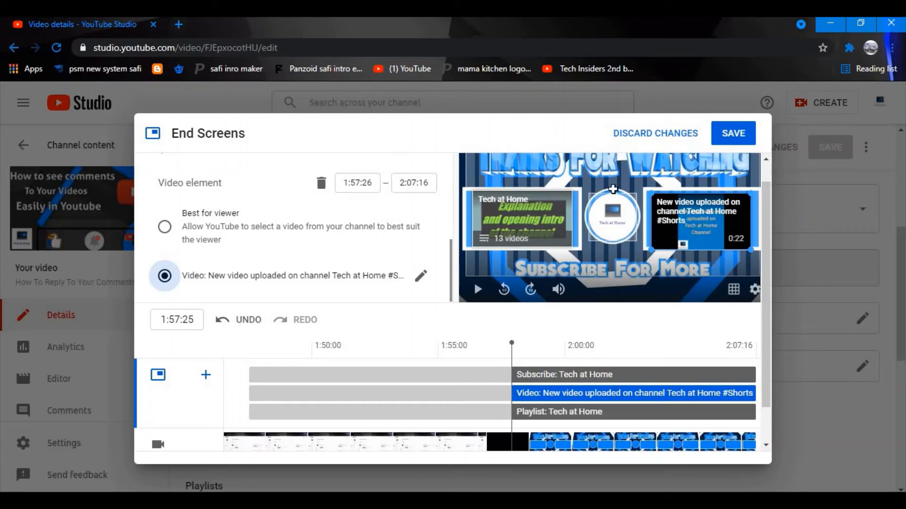
Select the playlist element and view its playlist choices without changing them.
left_click(480, 220)
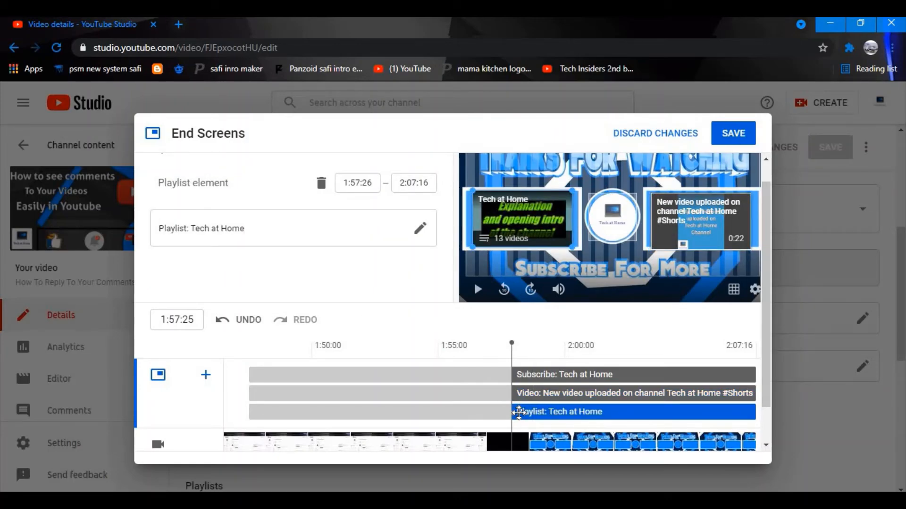
right_click(518, 410)
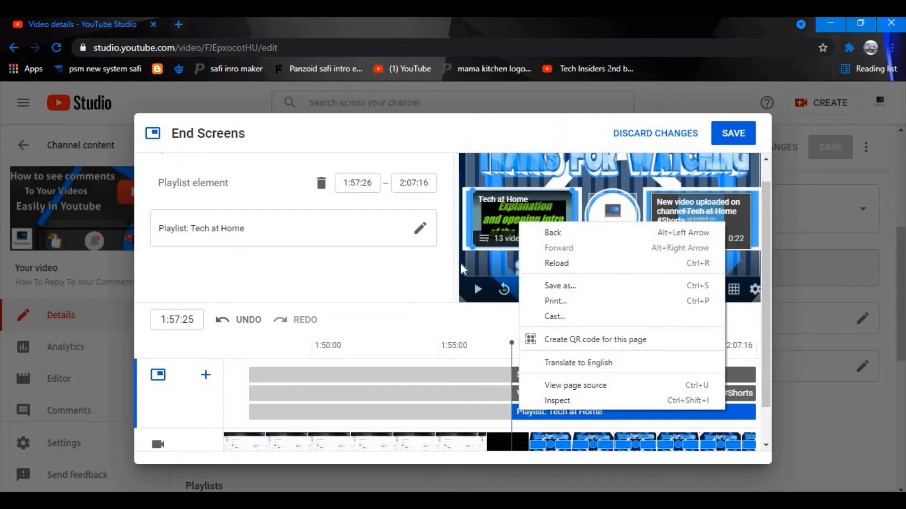
left_click(480, 219)
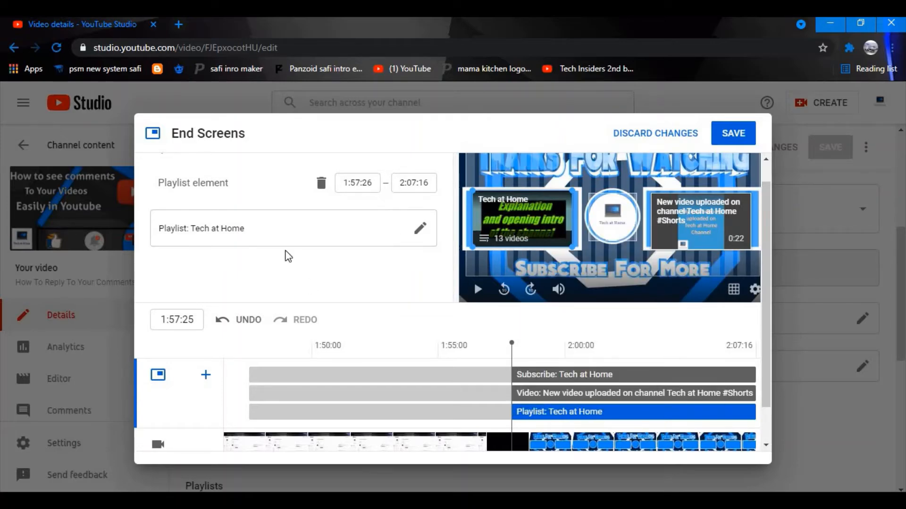
left_click(420, 230)
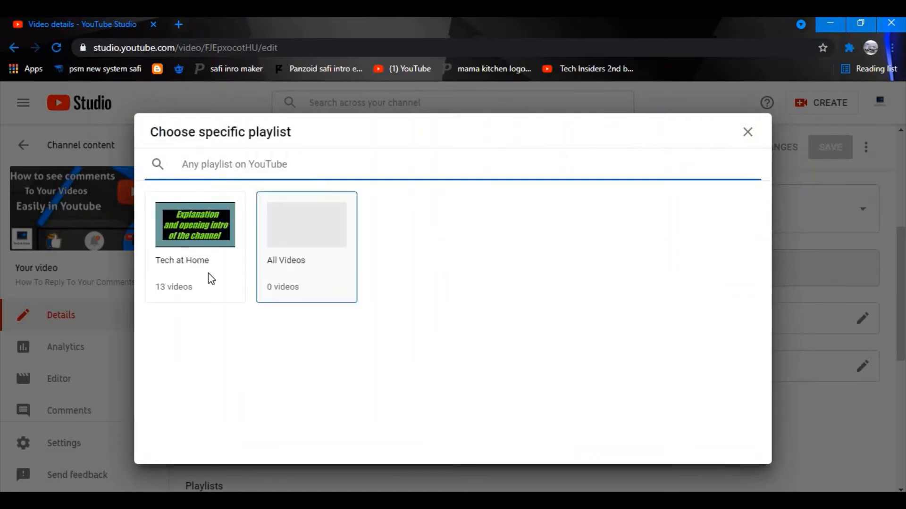
left_click(747, 133)
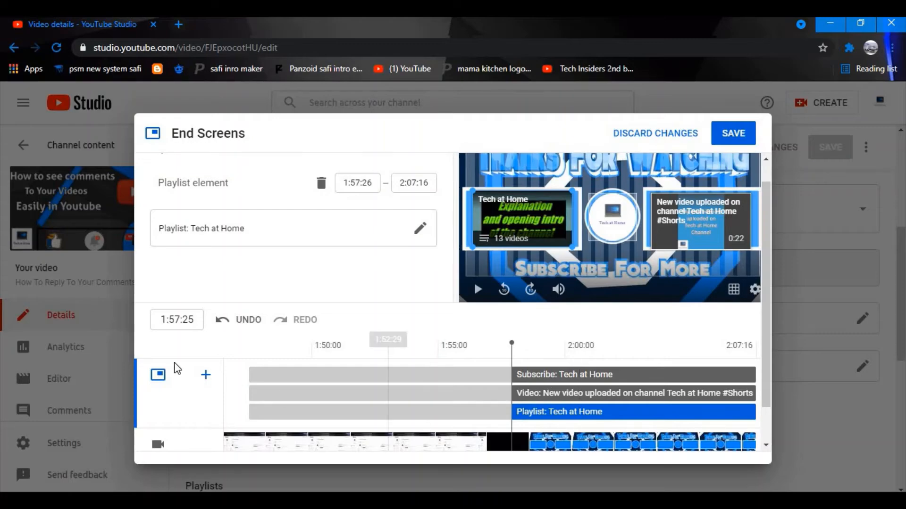
Add a new video element, delete the playlist element, and start the new one at 1:57:26.
left_click(204, 377)
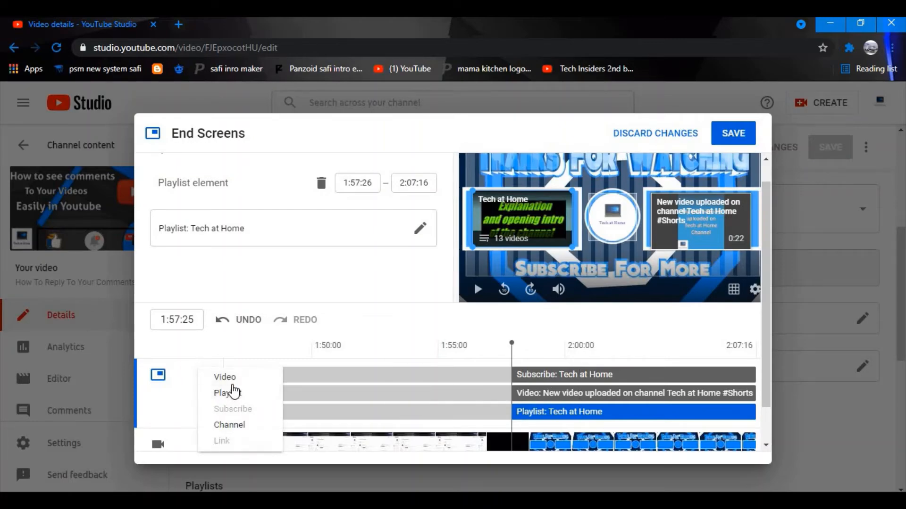
left_click(226, 376)
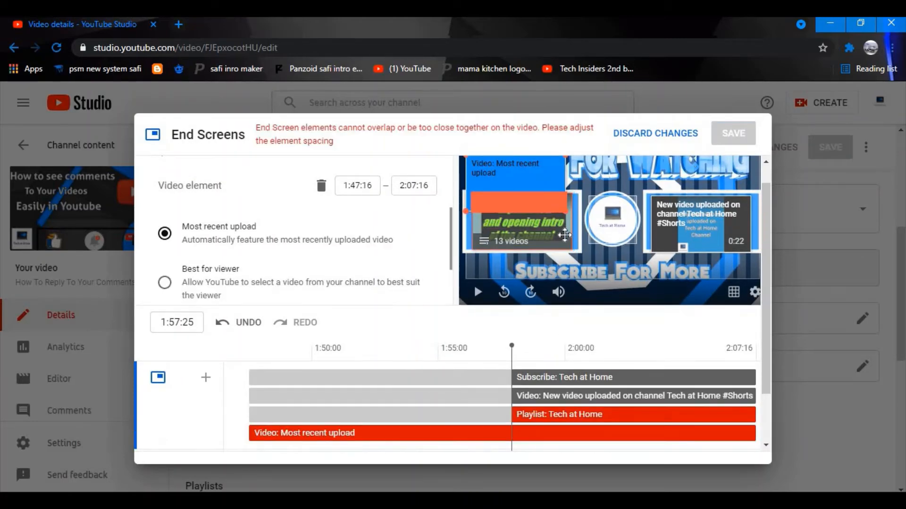
left_click(580, 415)
key("Delete")
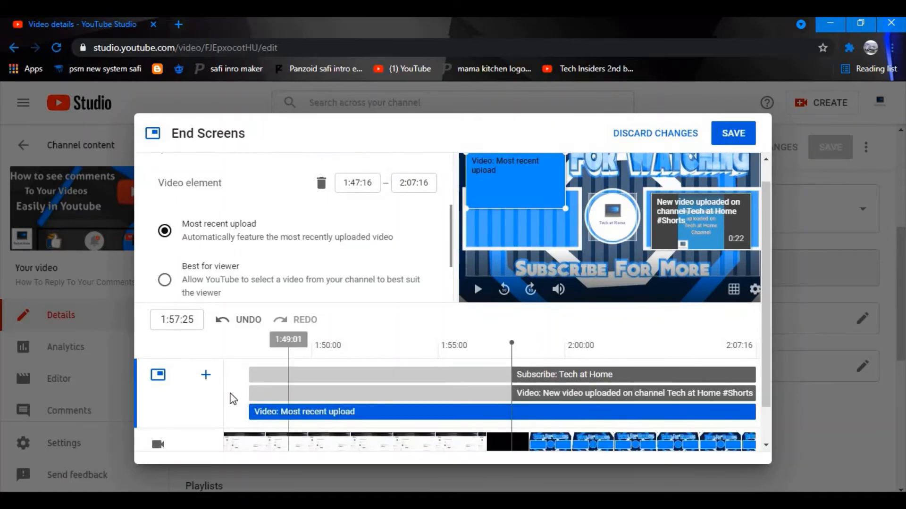
left_click_drag(249, 413, 512, 423)
Place the new element in the left box and enlarge the New video uploaded card.
scroll(766, 292, "up", 1)
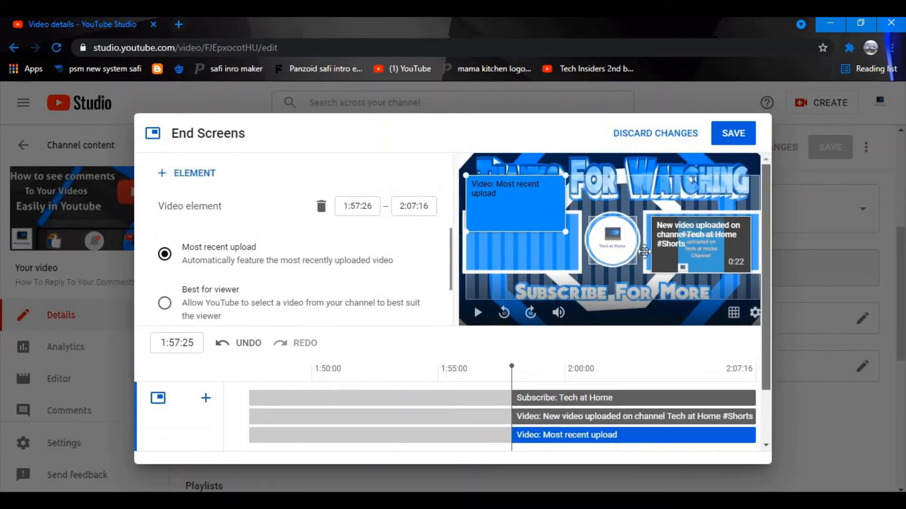
left_click_drag(532, 226, 574, 273)
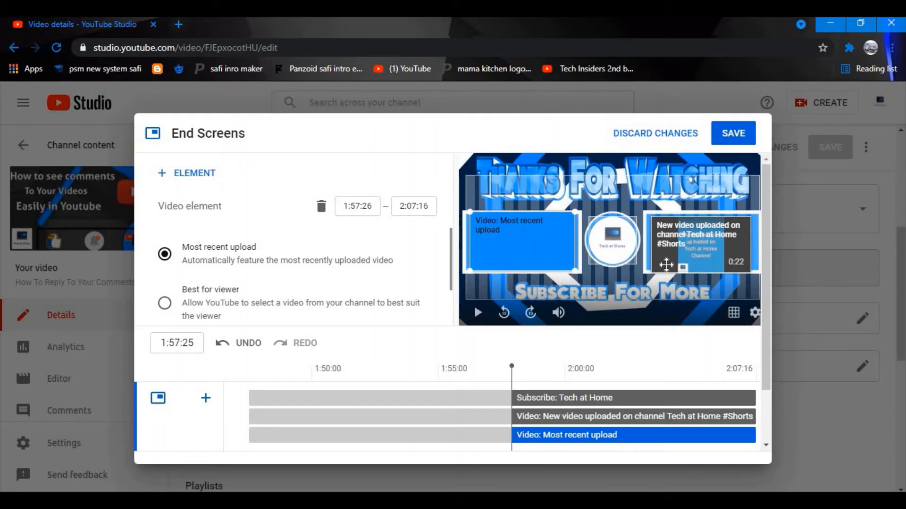
left_click(663, 265)
left_click_drag(647, 214, 684, 231)
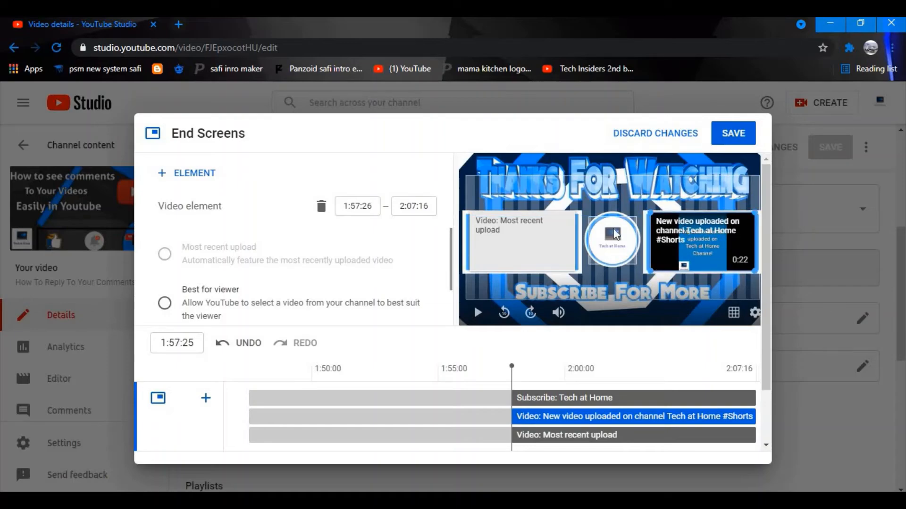
Set the new element to Most recent upload, preview the end screen, and save.
left_click(611, 195)
left_click(504, 221)
left_click(513, 220)
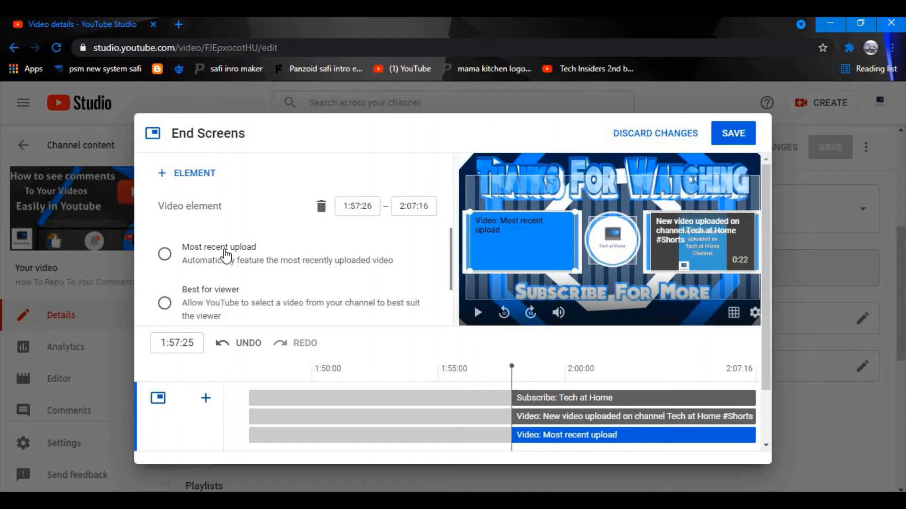
left_click(164, 253)
left_click(480, 313)
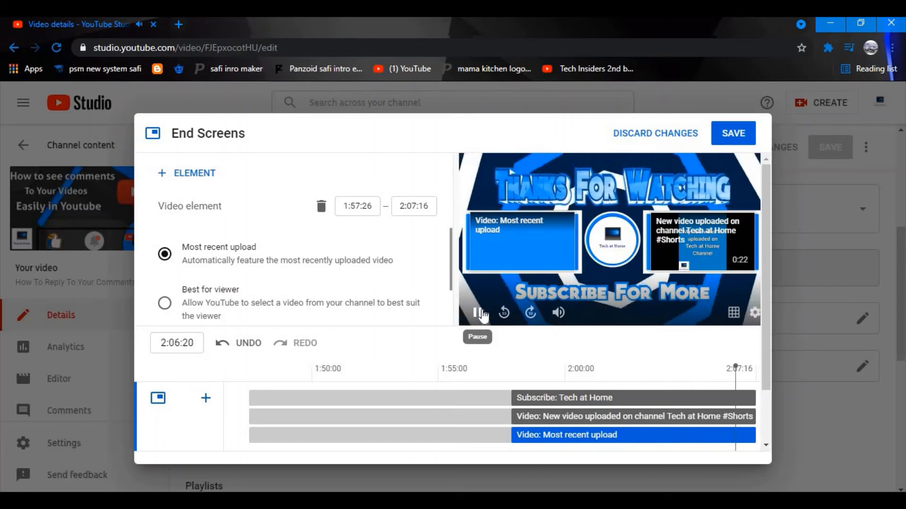
left_click(479, 314)
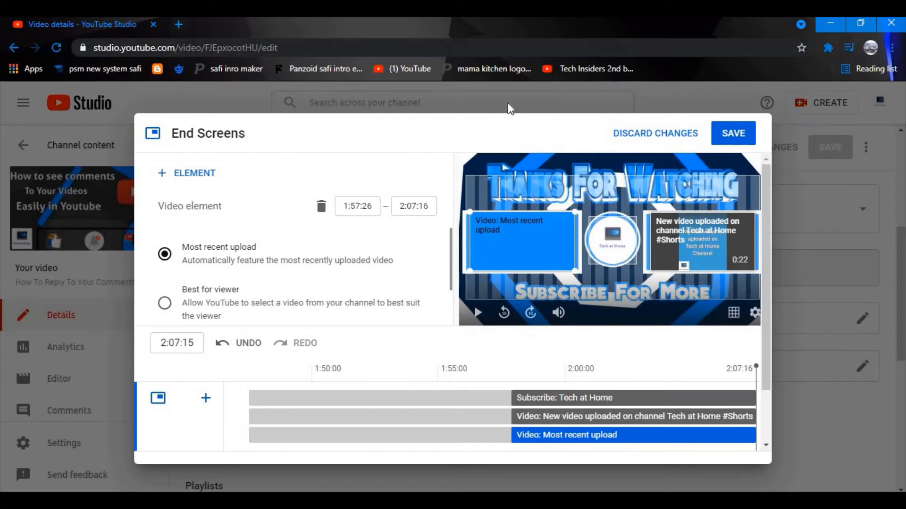
left_click(740, 136)
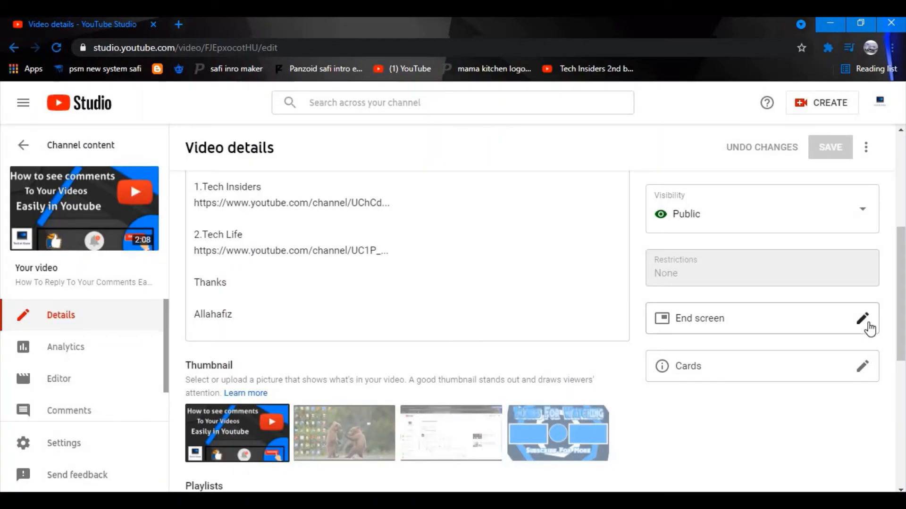
Open the Tech at Home channel in a new tab and play 'How To Reply To Your Comments' full screen.
left_click(179, 24)
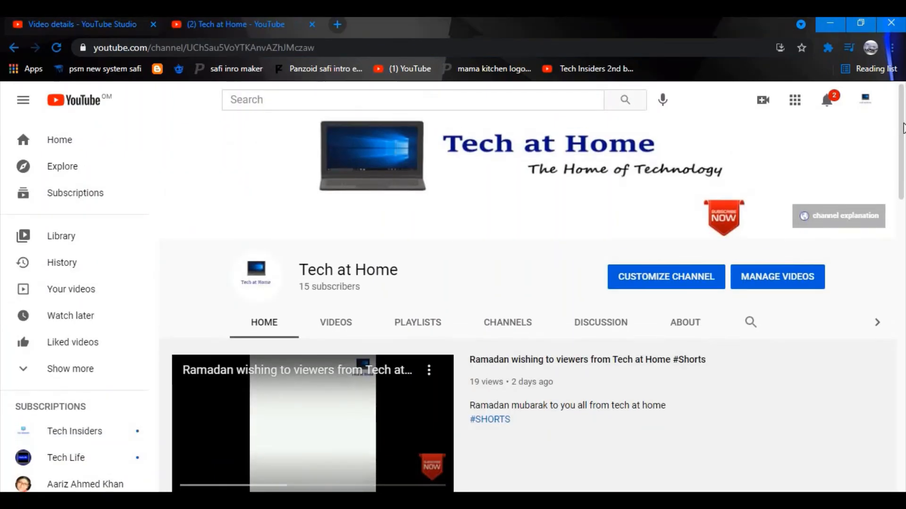
scroll(231, 295, "down", 4)
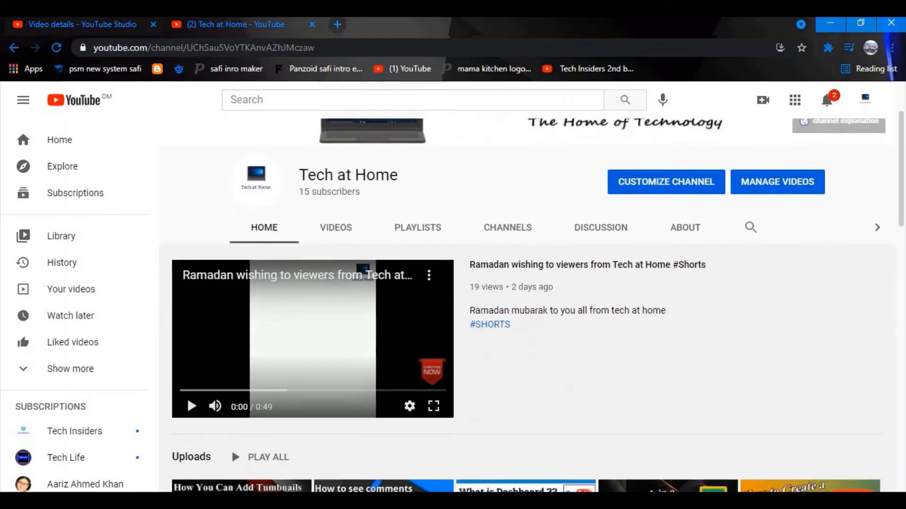
scroll(231, 296, "down", 1)
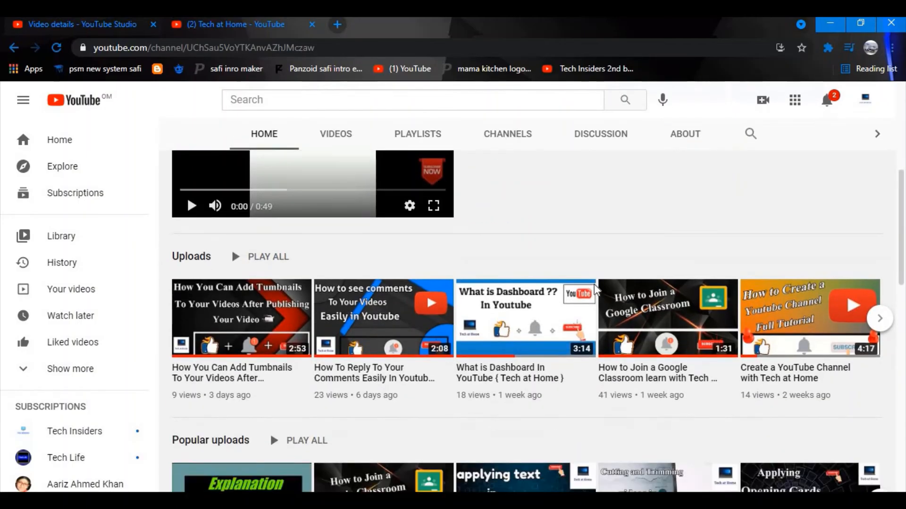
left_click(404, 310)
left_click(529, 390)
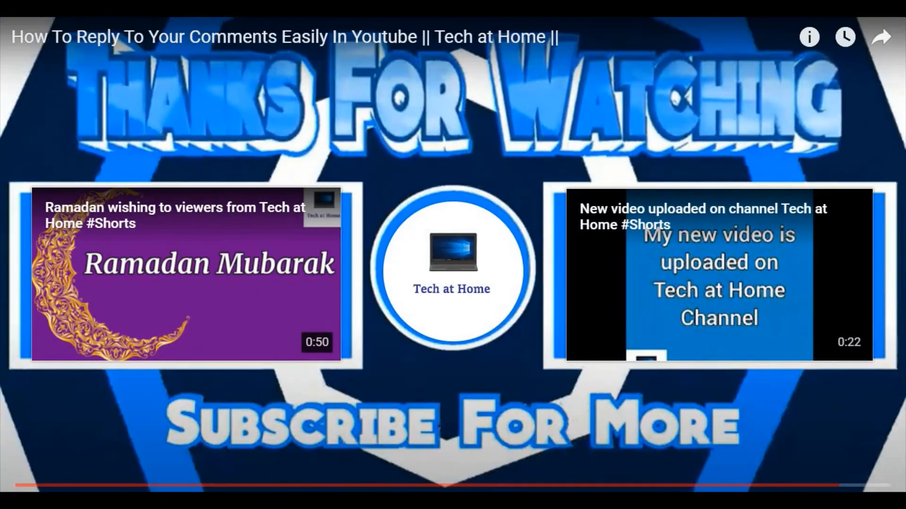
Check the end screen cards, replay and pause the video, then exit full screen back to Studio.
mouse_move(432, 295)
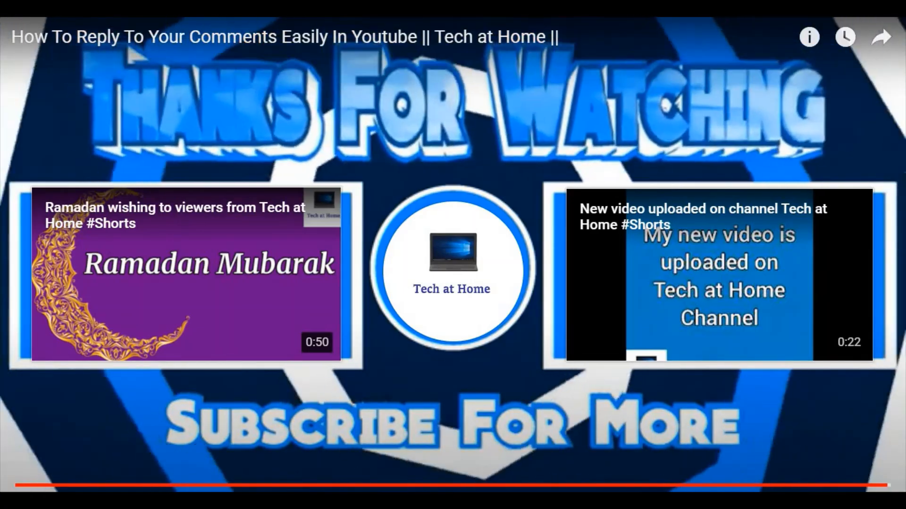
key("space")
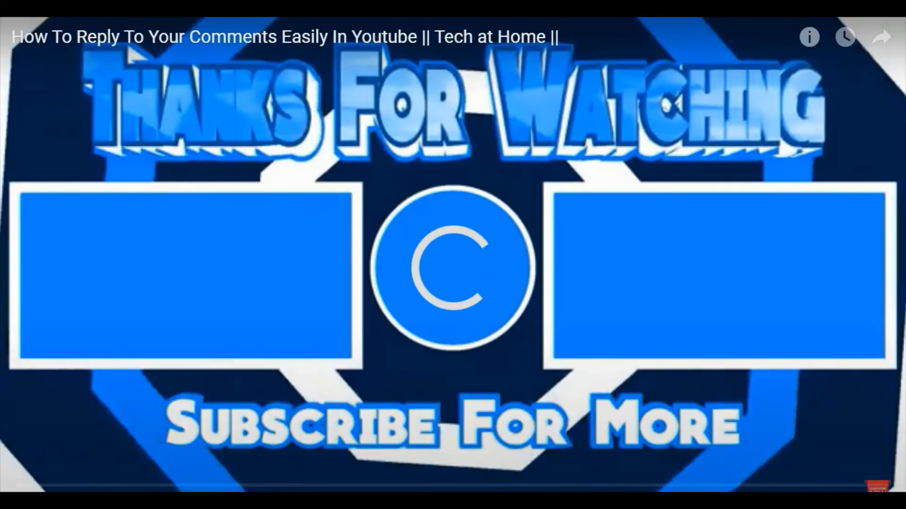
left_click(372, 344)
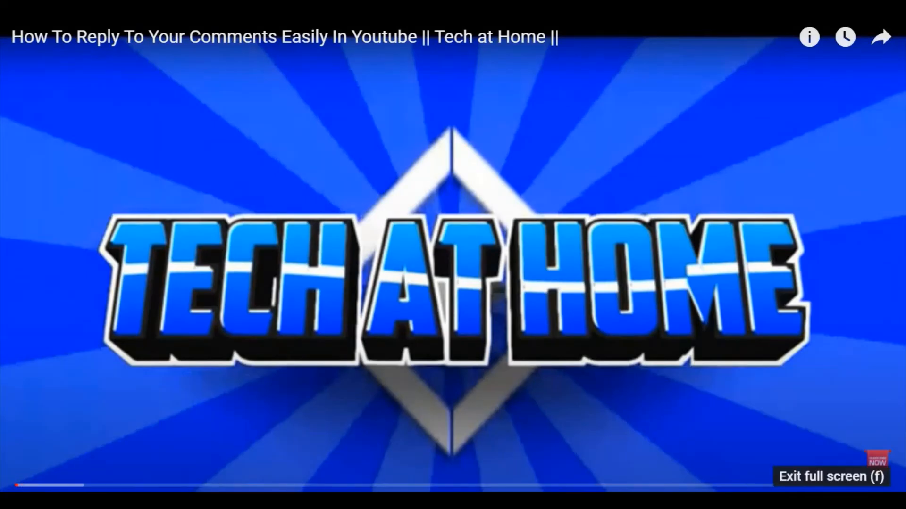
left_click(880, 500)
left_click(76, 25)
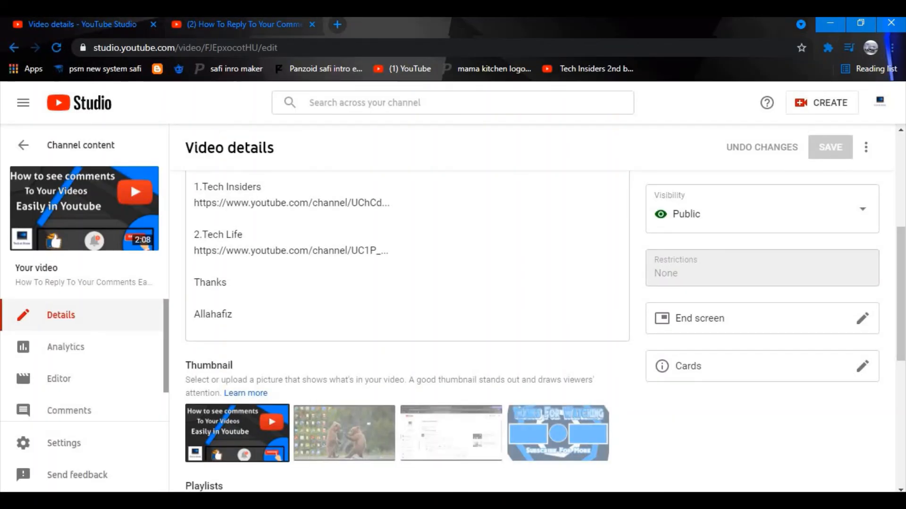
Return to the top of the Tech at Home channel page, with the Ramadan Mubarak Shorts video above Uploads.
left_click(214, 21)
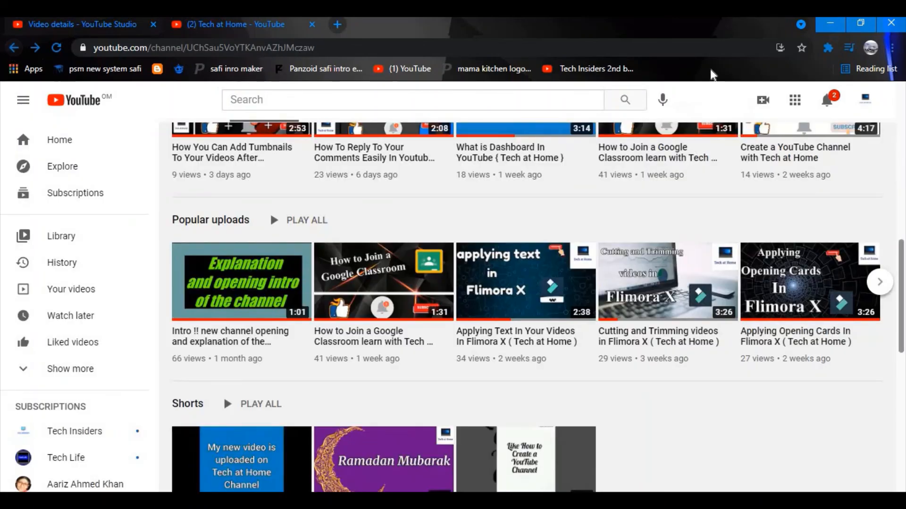
scroll(900, 331, "up", 8)
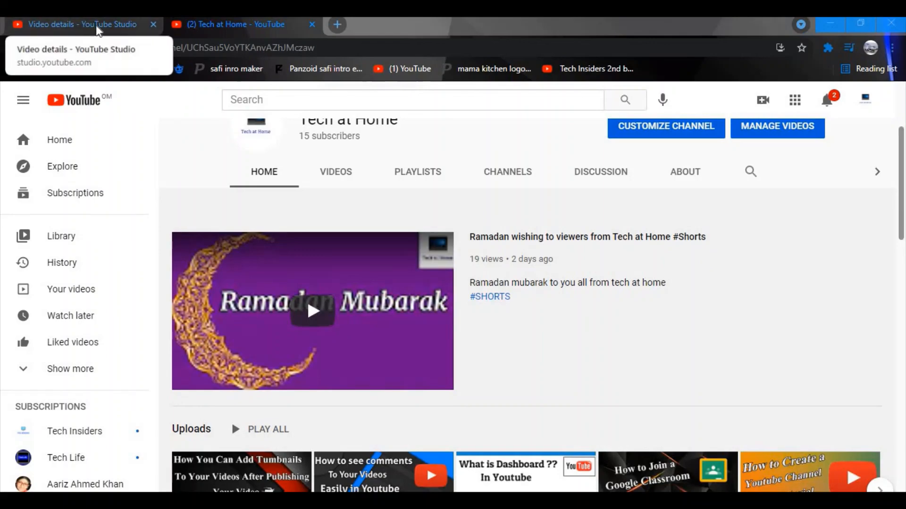
left_click(83, 24)
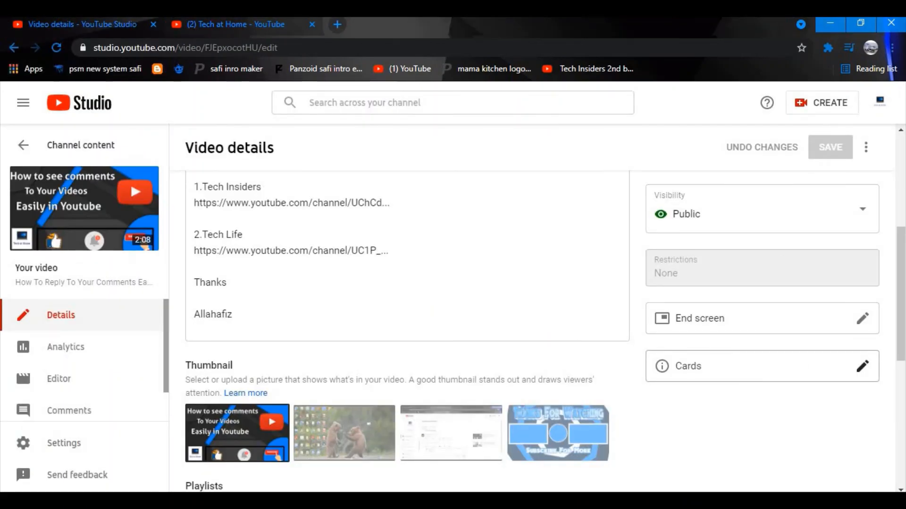
left_click(224, 24)
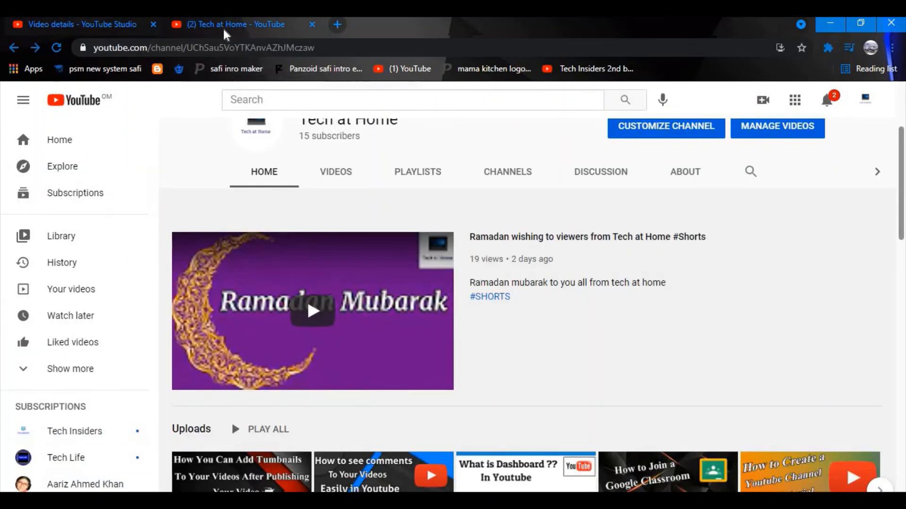